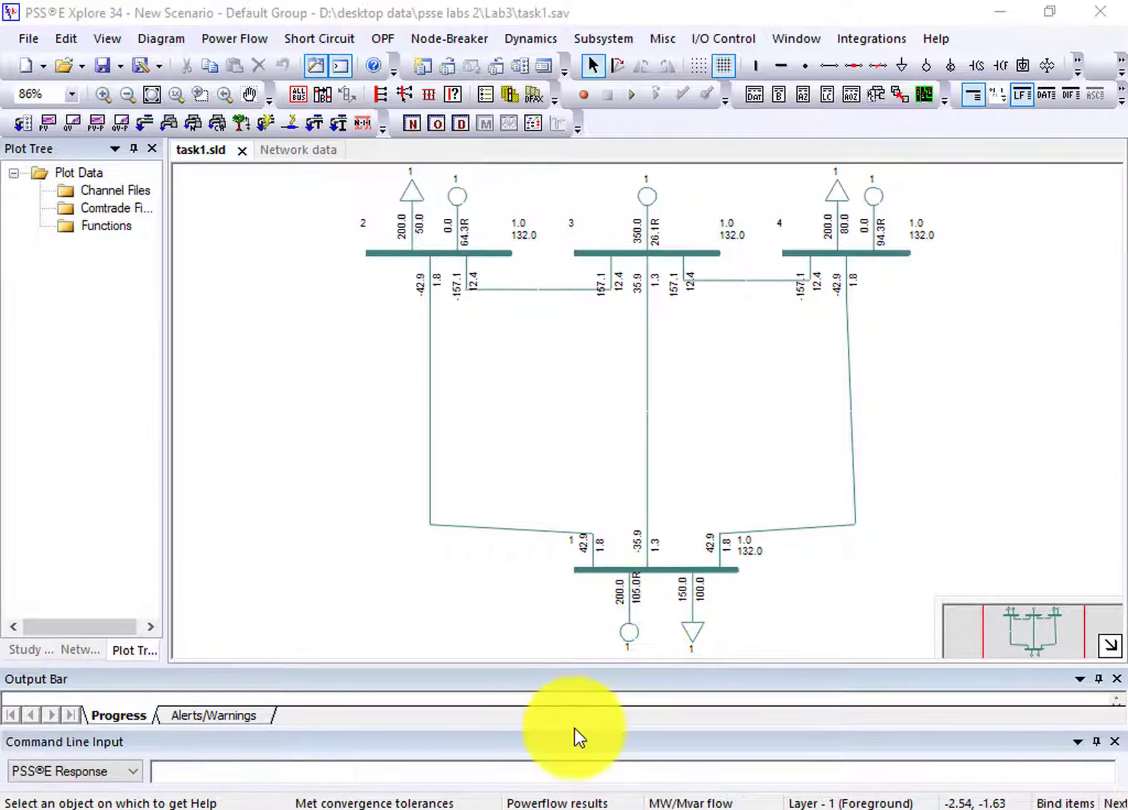
Switch from the solved PSS®E diagram to the lab 3.pdf handout in Foxit Reader.
{"action": "left_click", "coordinate": [543, 808]}
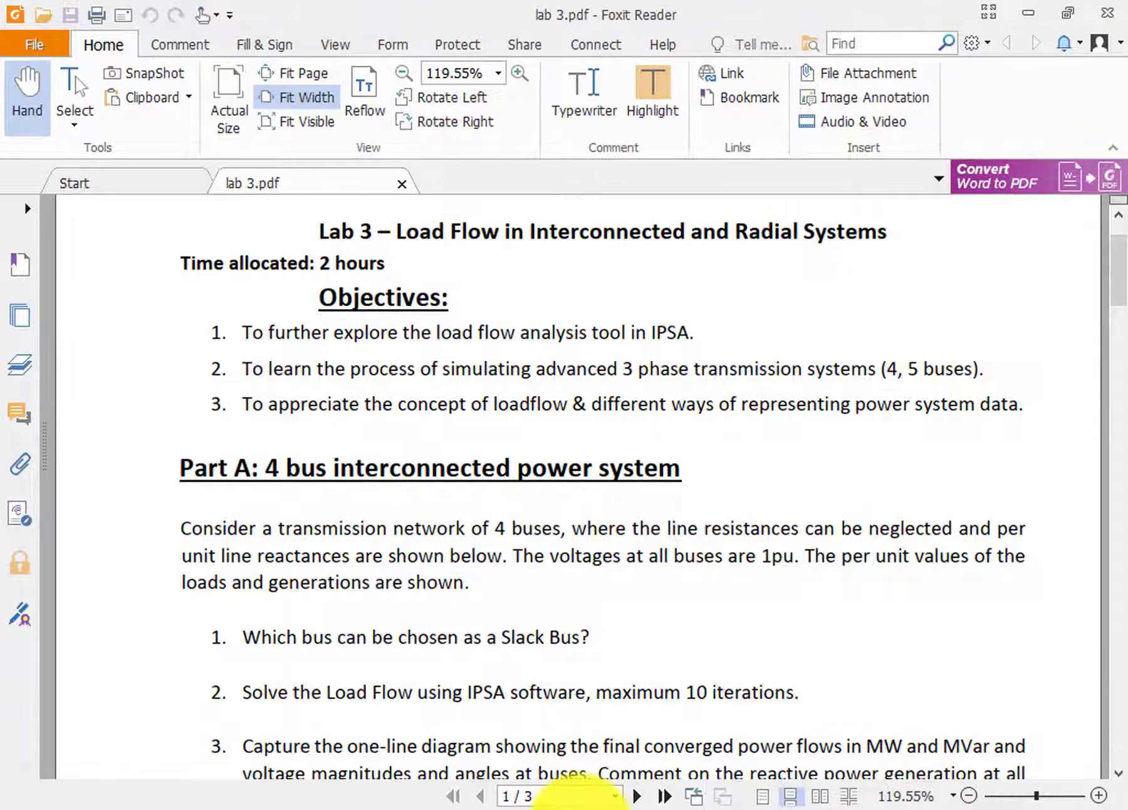
Scroll lab 3.pdf down to question 5 and the Part A 4-bus one-line diagram.
{"action": "left_click", "coordinate": [580, 805]}
{"action": "key", "text": "alt+Tab"}
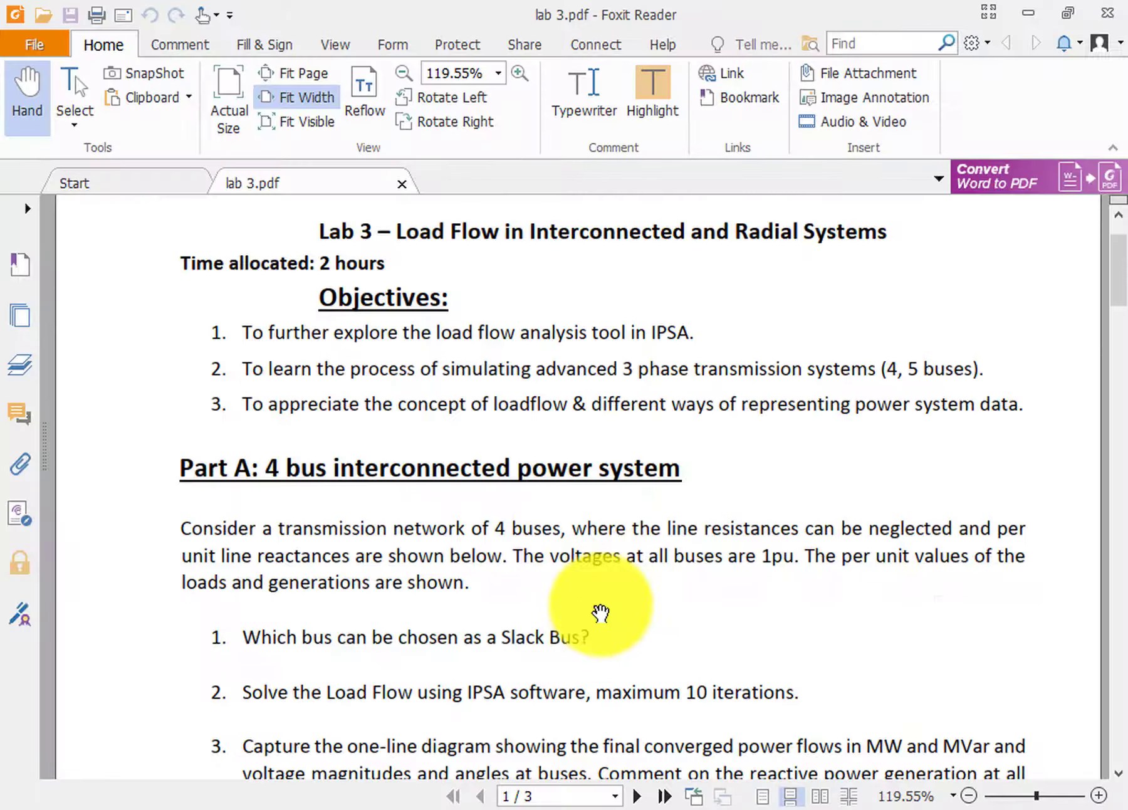
{"action": "scroll", "coordinate": [604, 568], "scroll_direction": "down", "scroll_amount": 2}
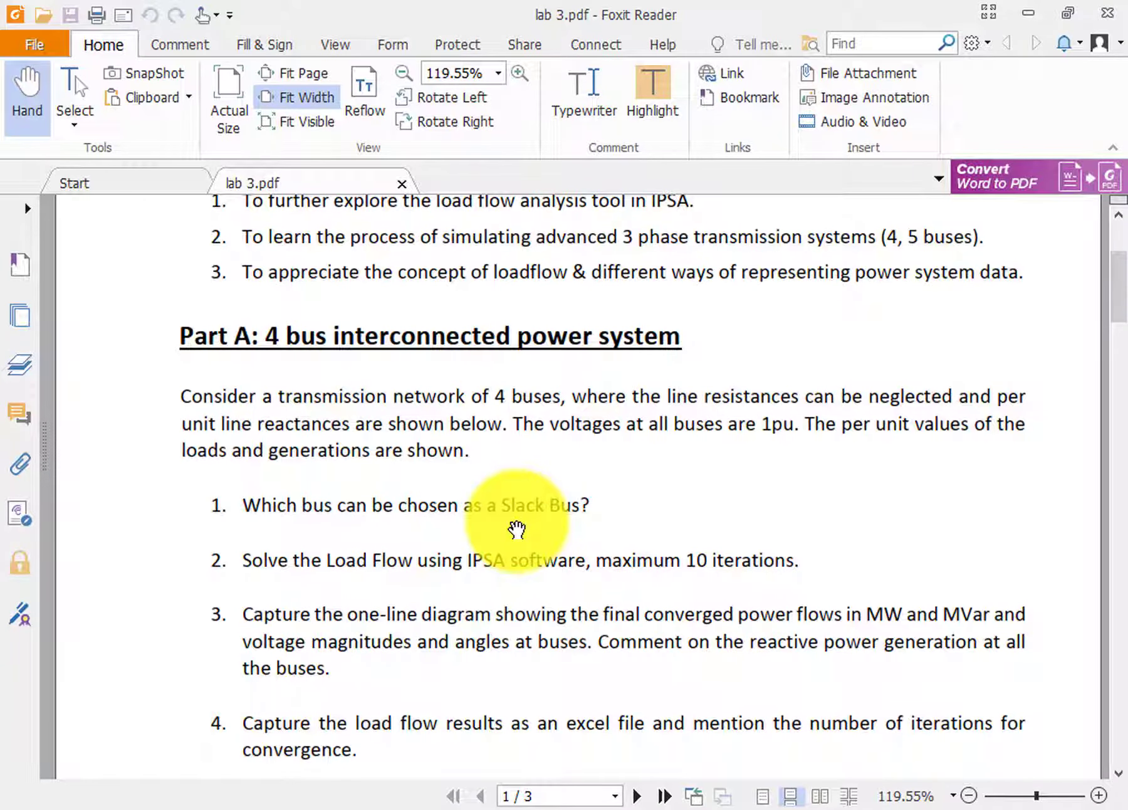
{"action": "left_click", "coordinate": [581, 802]}
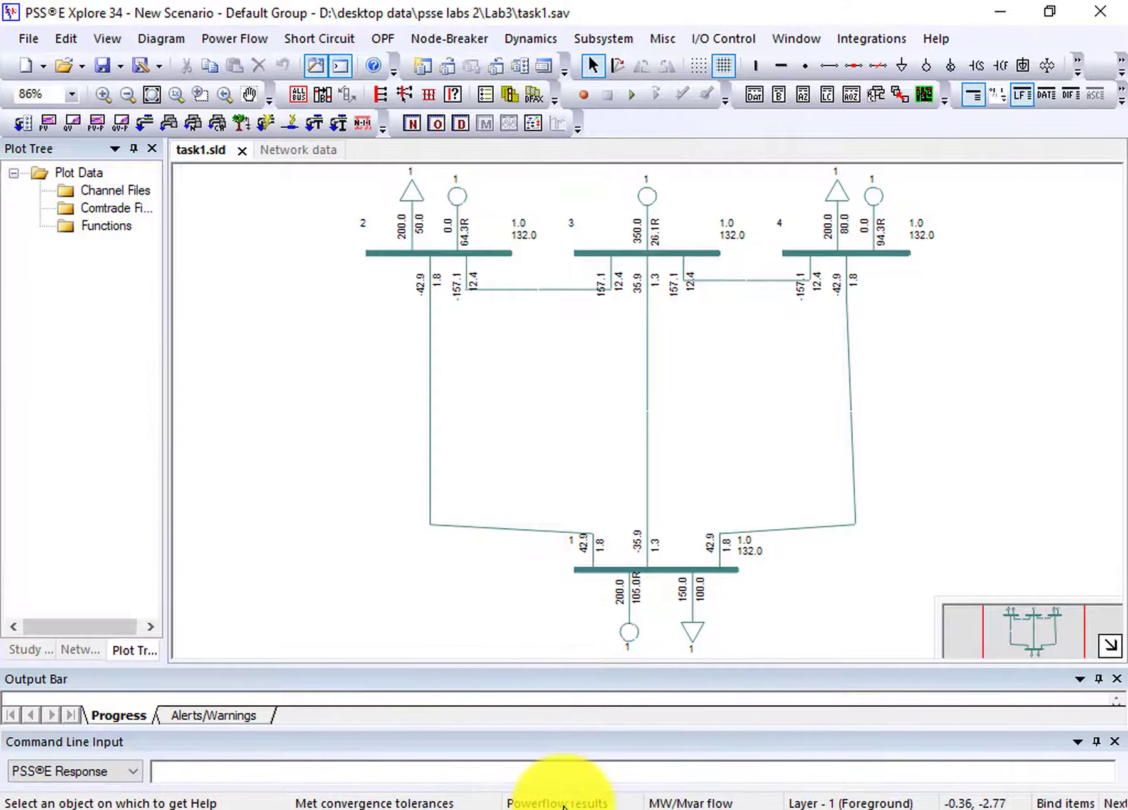
{"action": "left_click", "coordinate": [561, 805]}
{"action": "scroll", "coordinate": [537, 577], "scroll_direction": "down", "scroll_amount": 7}
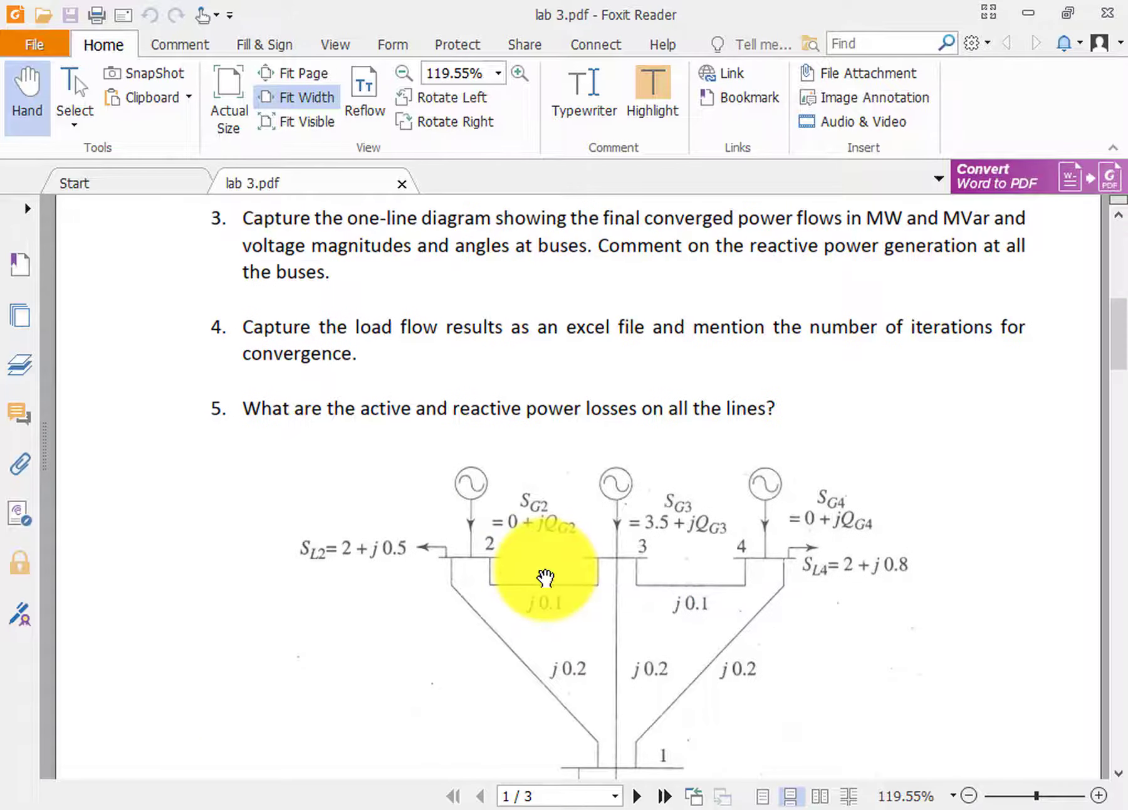
{"action": "scroll", "coordinate": [545, 577], "scroll_direction": "down", "scroll_amount": 2}
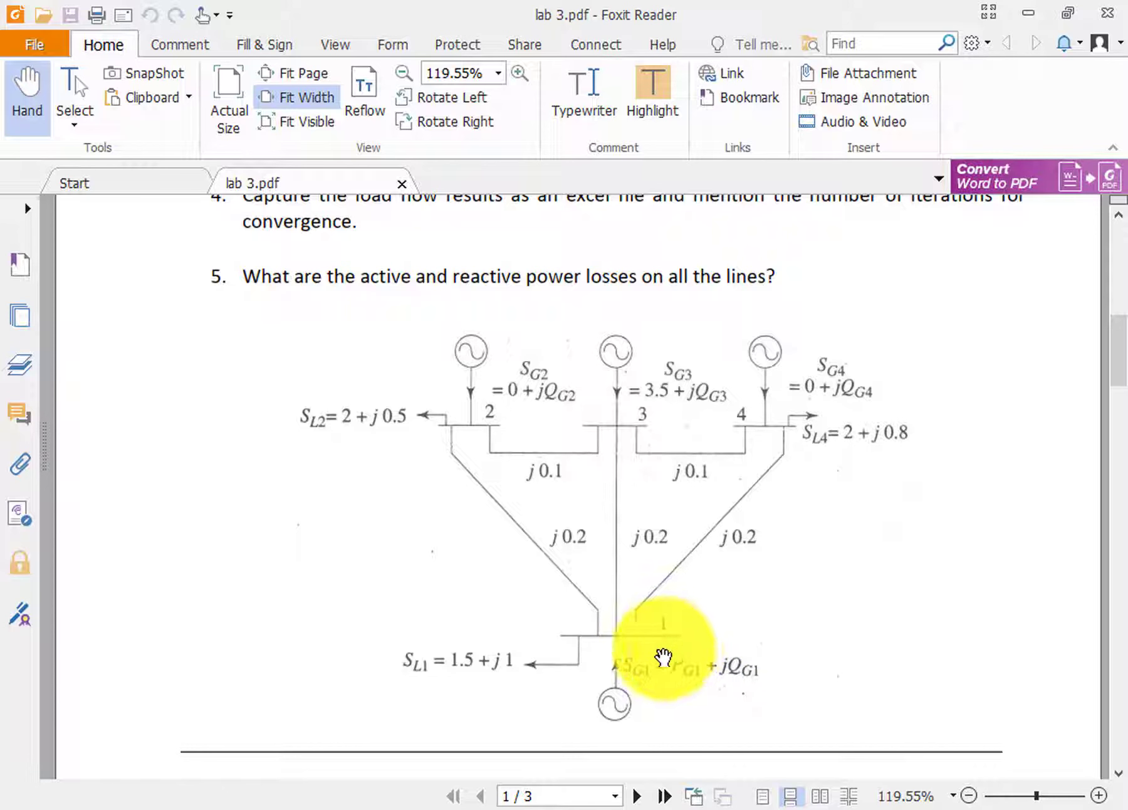
Back in PSS®E's task1.sld, review the Bus Data Records of buses 1 and 2.
{"action": "left_click", "coordinate": [581, 806]}
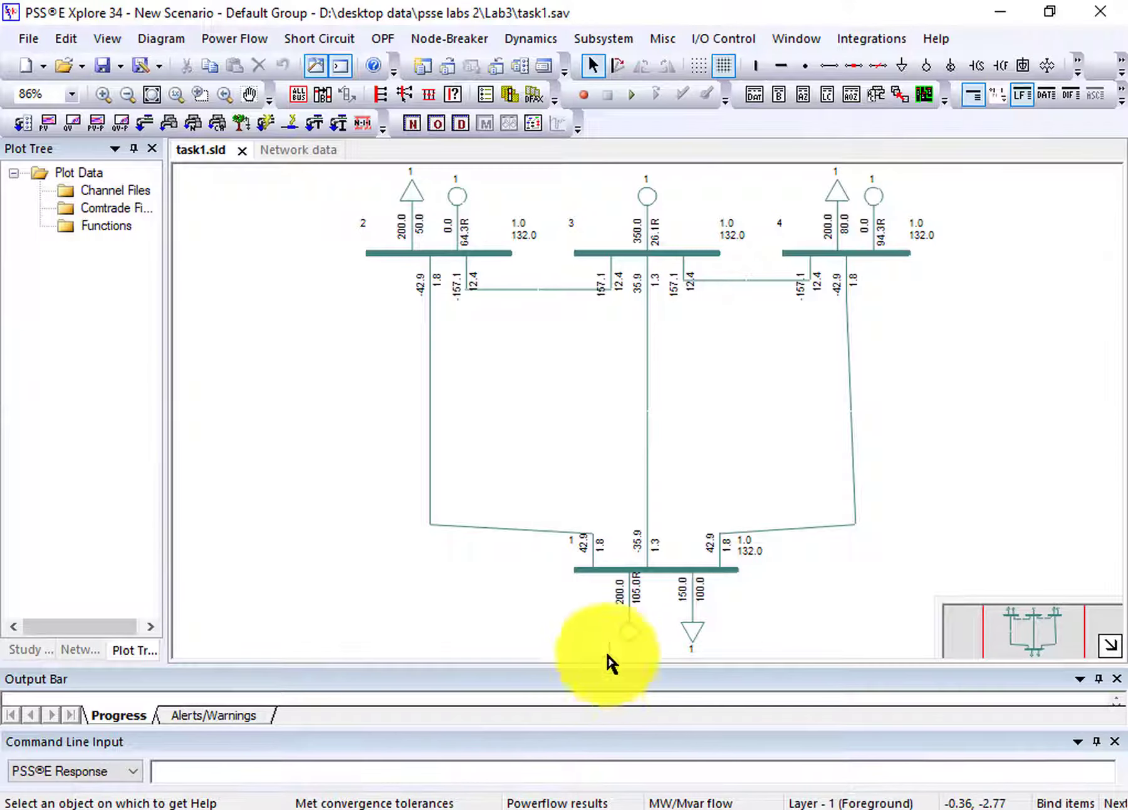
{"action": "left_click", "coordinate": [653, 570]}
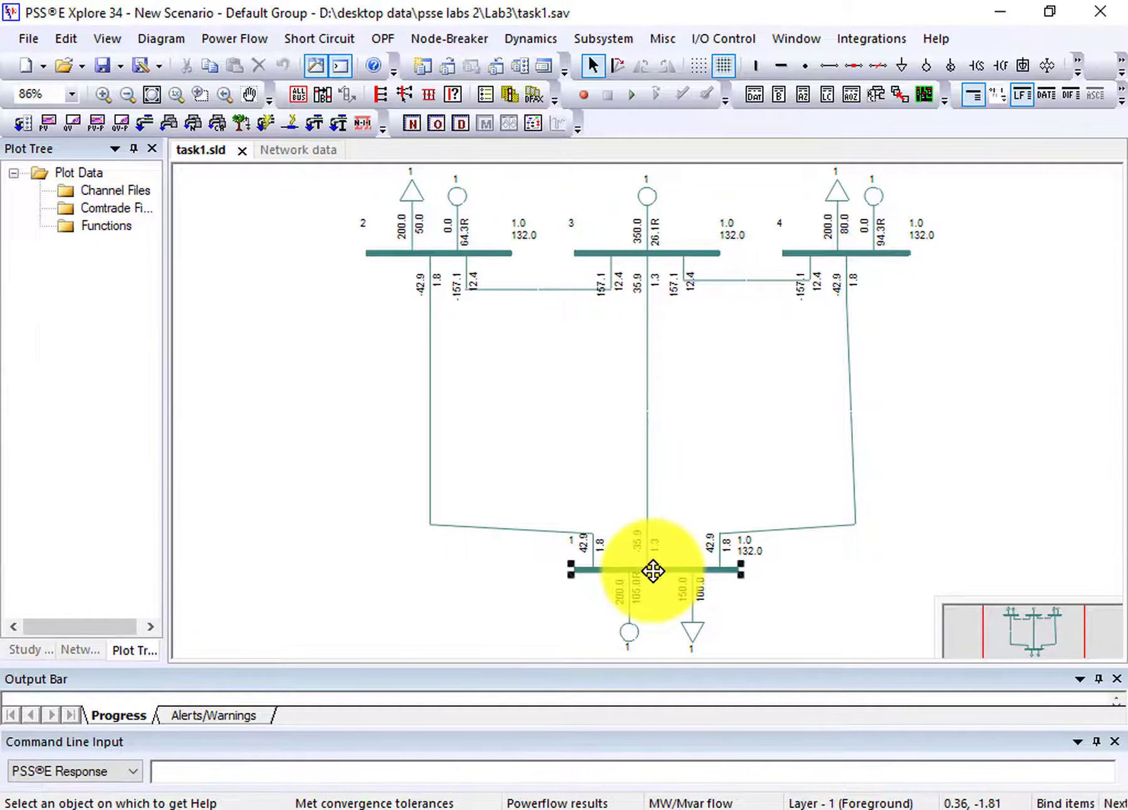
{"action": "double_click", "coordinate": [652, 572]}
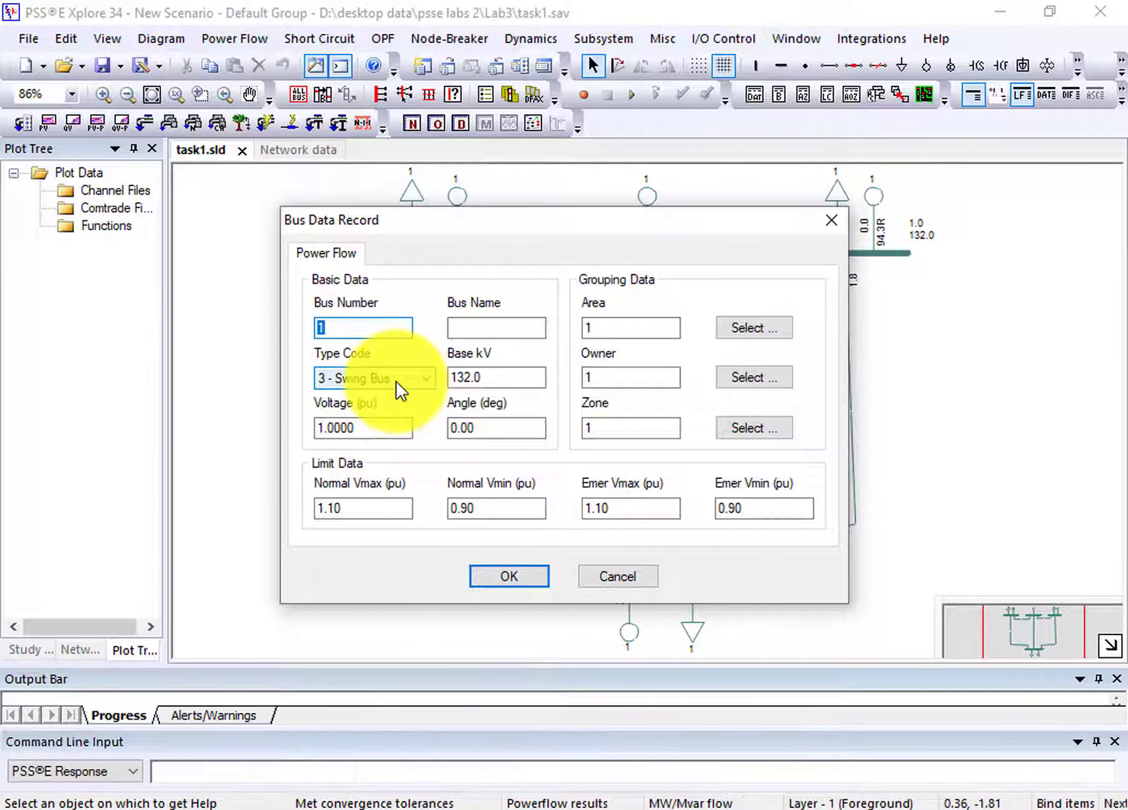
{"action": "left_click", "coordinate": [505, 576]}
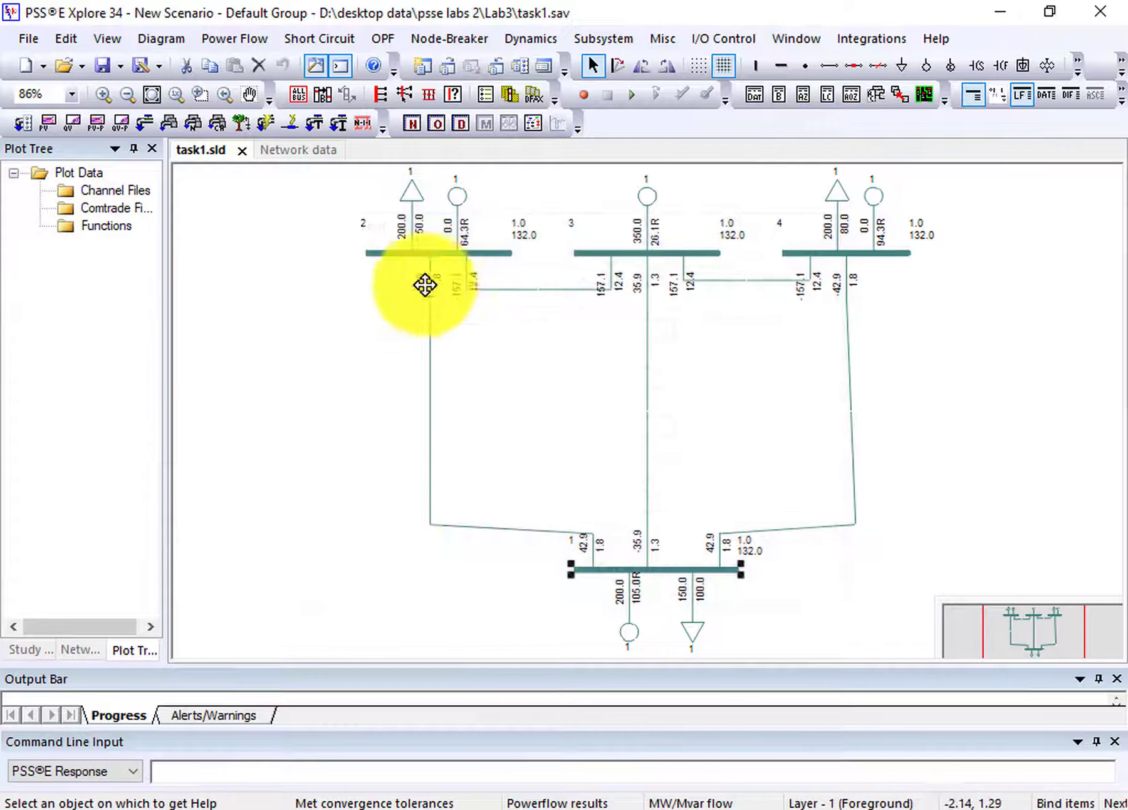
{"action": "left_click", "coordinate": [452, 250]}
{"action": "double_click", "coordinate": [452, 250]}
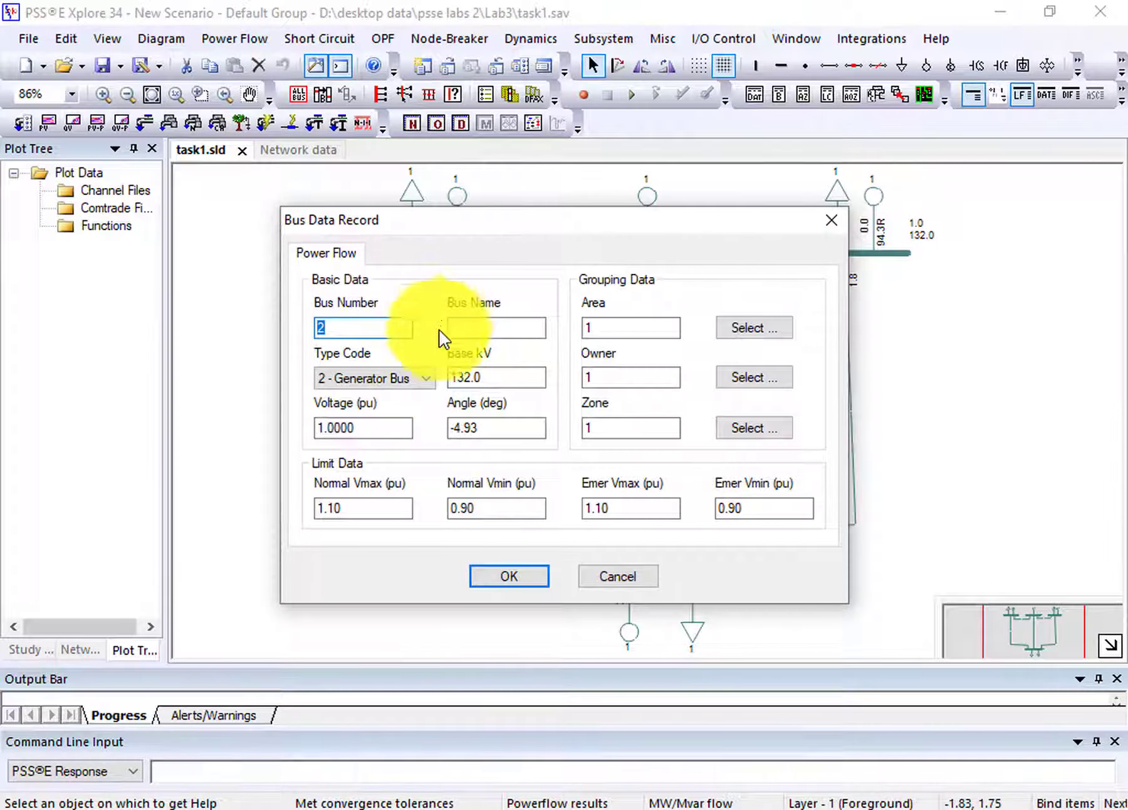
{"action": "left_click", "coordinate": [504, 580]}
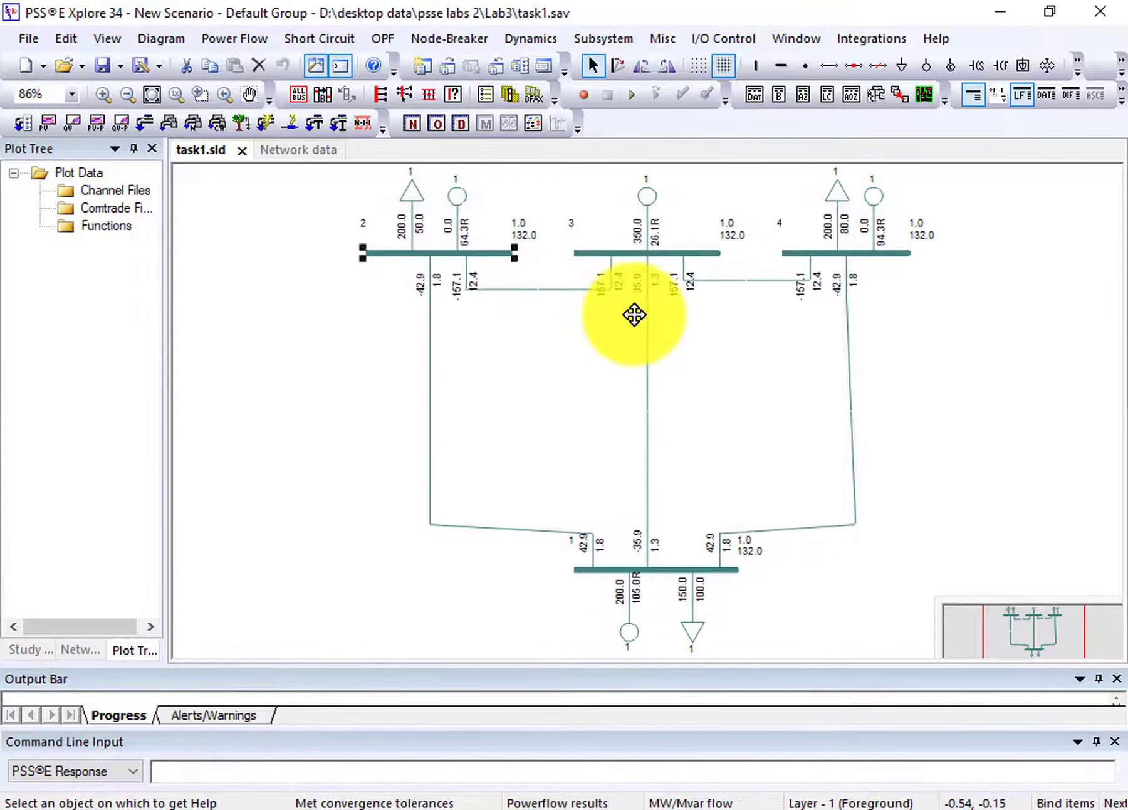
Review the Bus Data Records of buses 3 and 4.
{"action": "left_click", "coordinate": [650, 252]}
{"action": "double_click", "coordinate": [650, 252]}
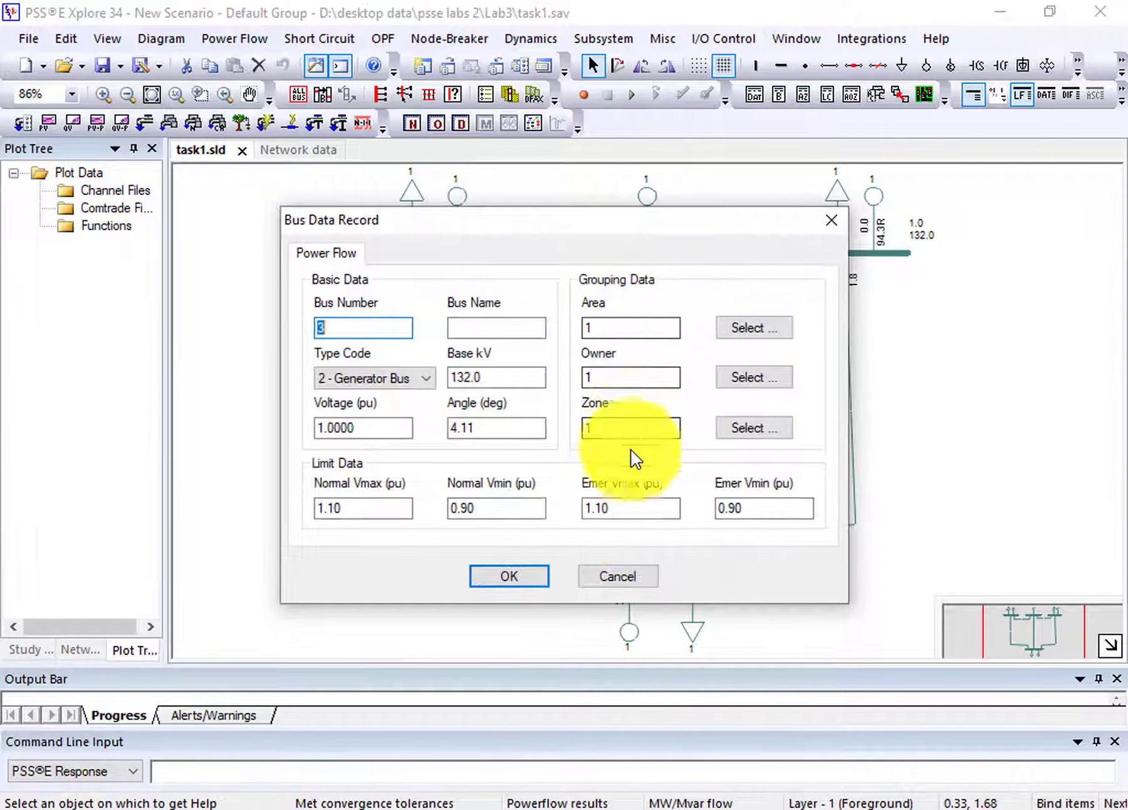
{"action": "left_click", "coordinate": [545, 577]}
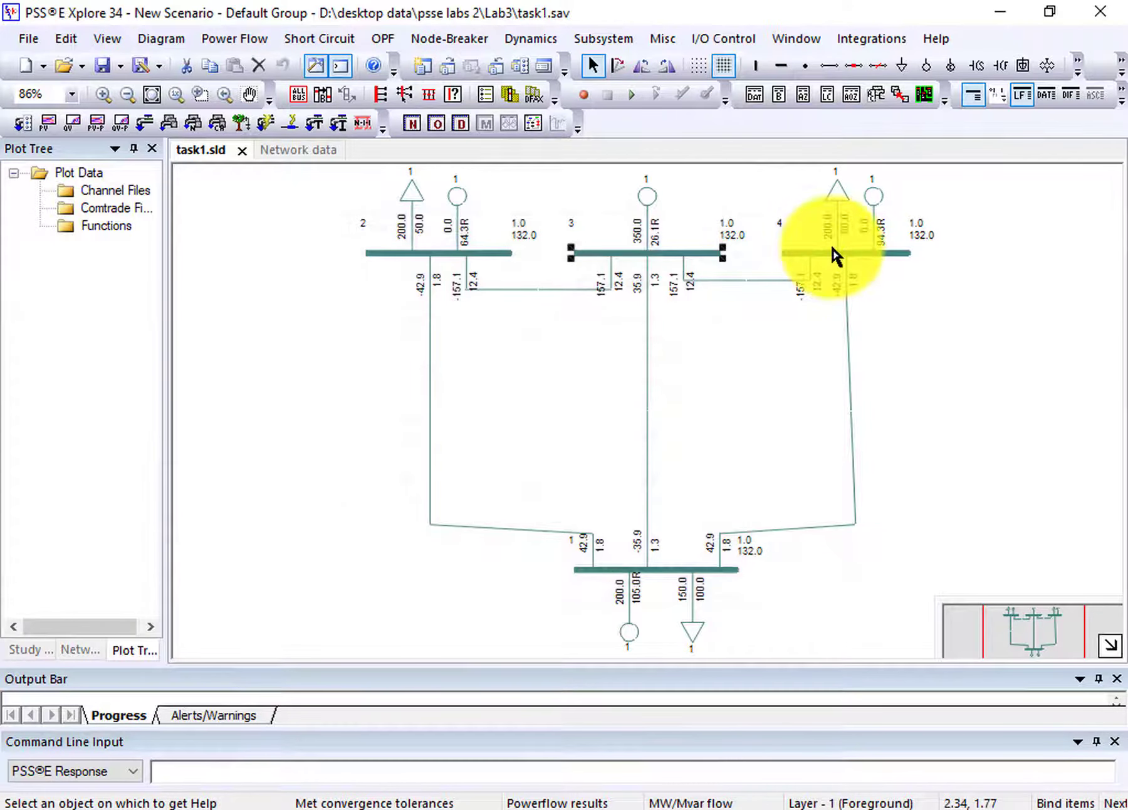
{"action": "left_click", "coordinate": [832, 251]}
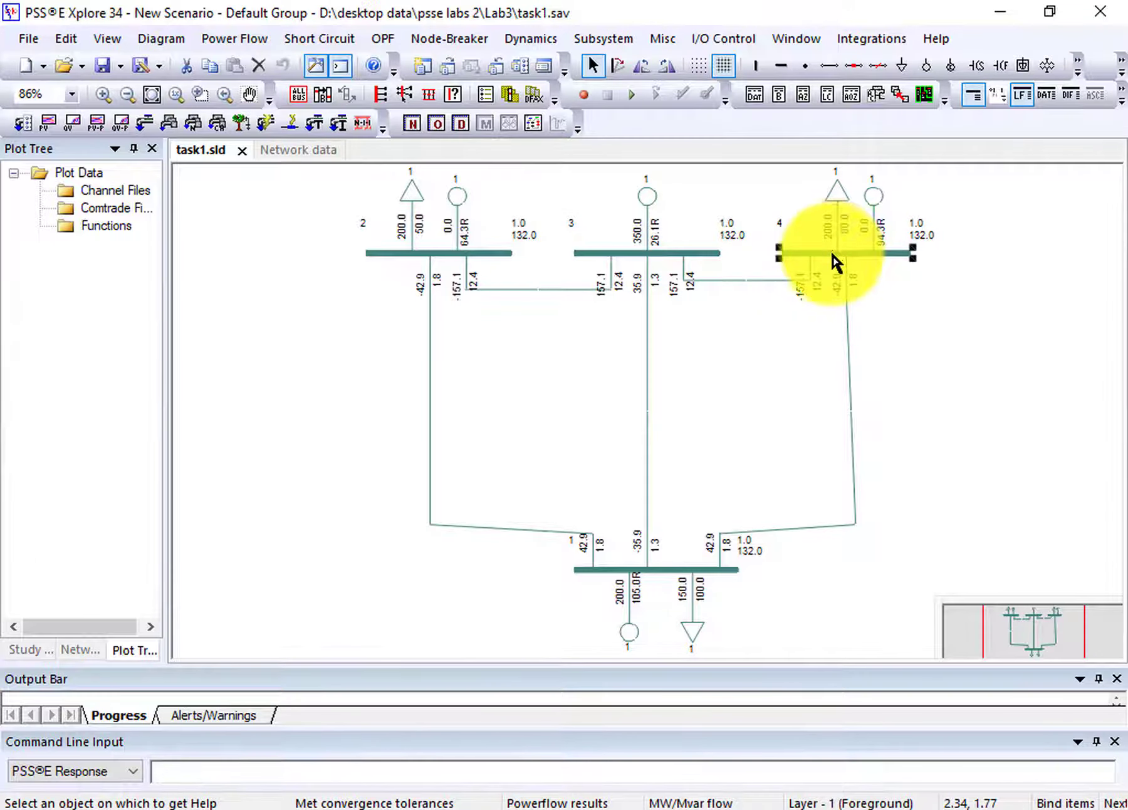
{"action": "double_click", "coordinate": [831, 249]}
{"action": "left_click", "coordinate": [512, 573]}
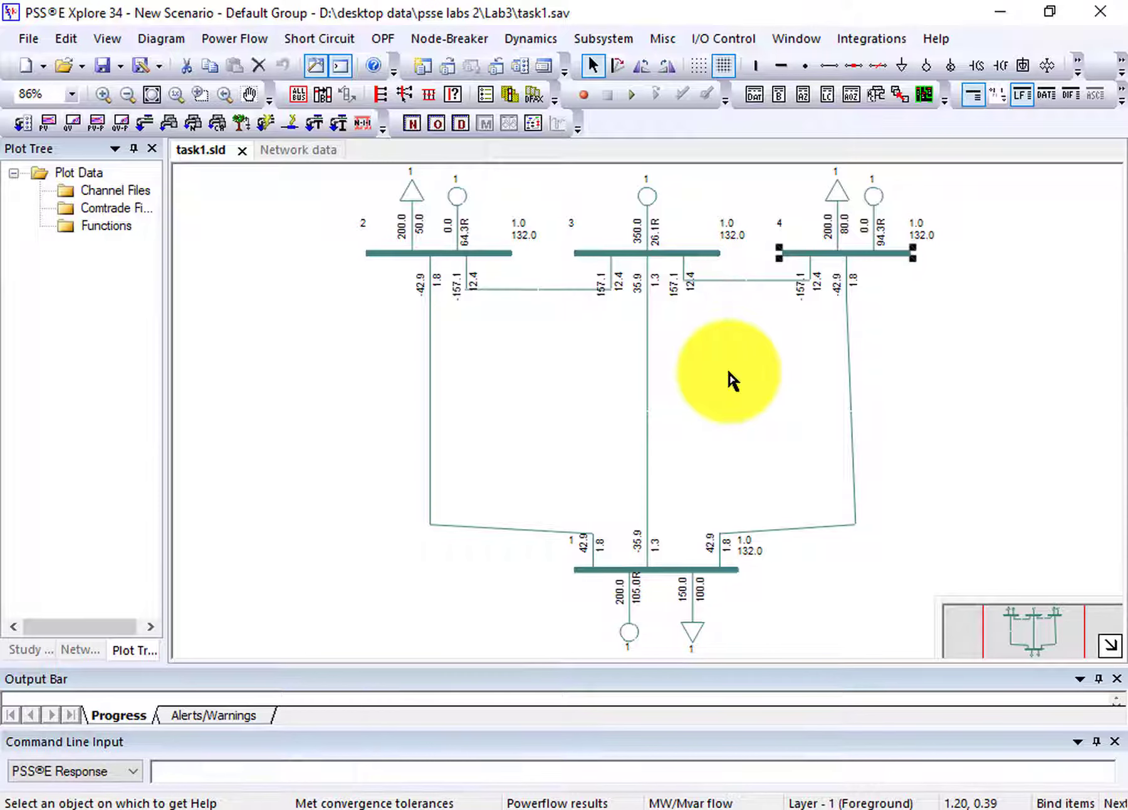
{"action": "left_click", "coordinate": [728, 366]}
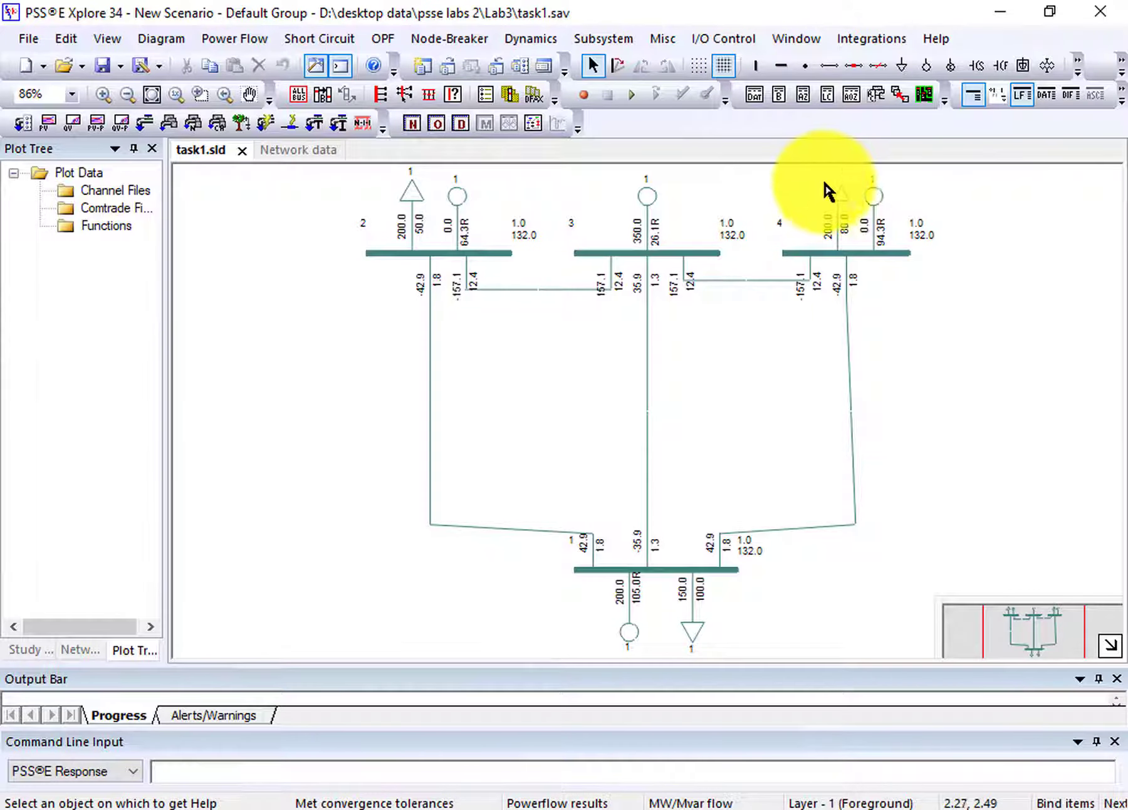
{"action": "double_click", "coordinate": [874, 196]}
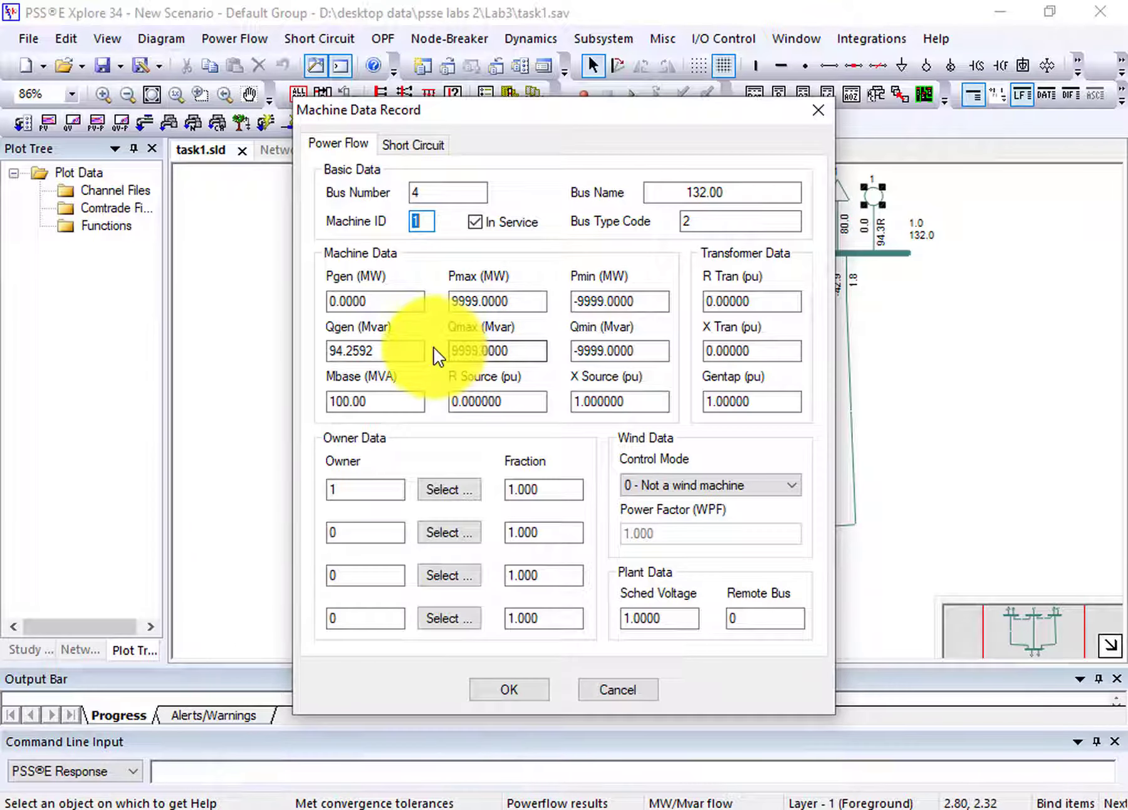
{"action": "left_click", "coordinate": [818, 111]}
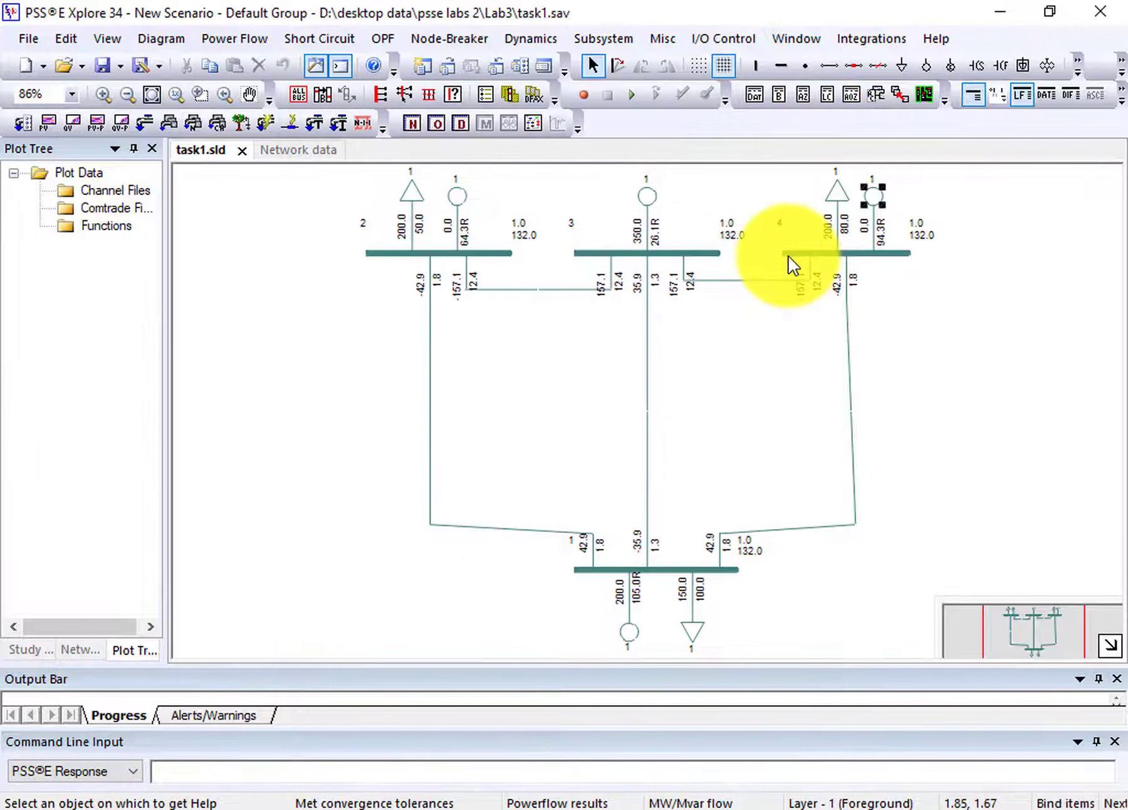
{"action": "double_click", "coordinate": [691, 630]}
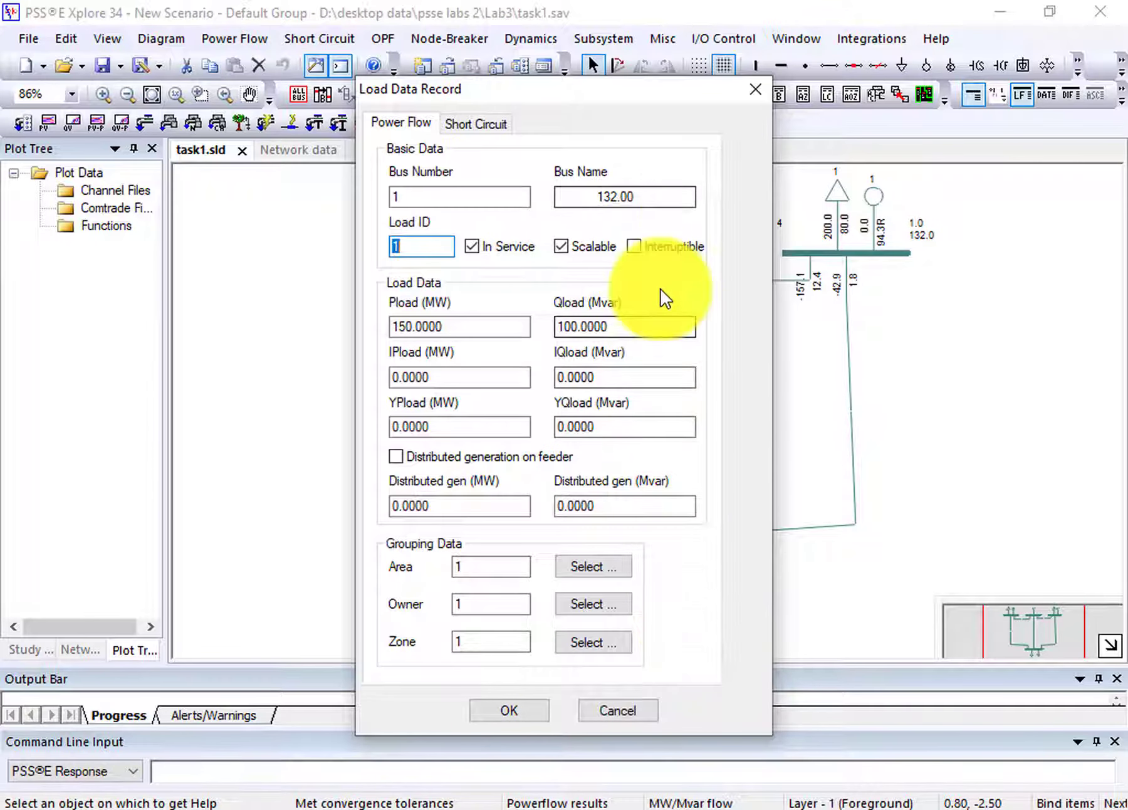
{"action": "left_click", "coordinate": [530, 709]}
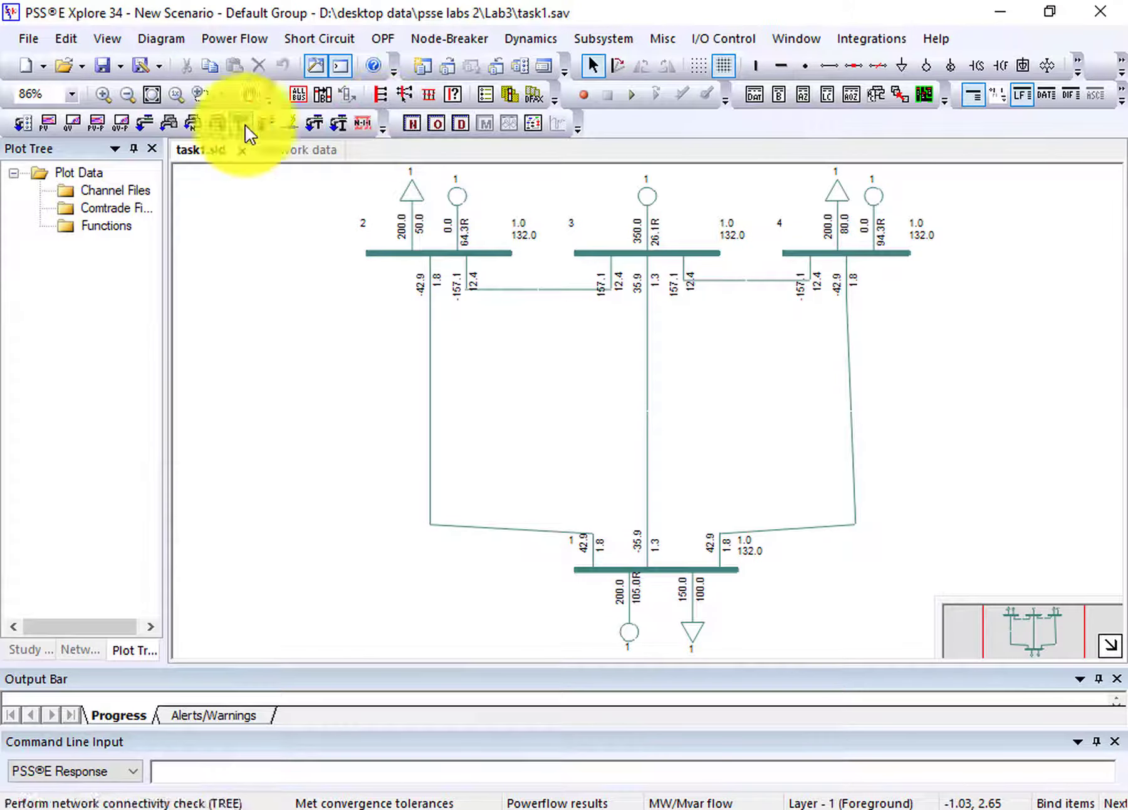
Bring up the Loadflow solutions dialog and look over its Gauss and Robust Solution options.
{"action": "left_click", "coordinate": [237, 41]}
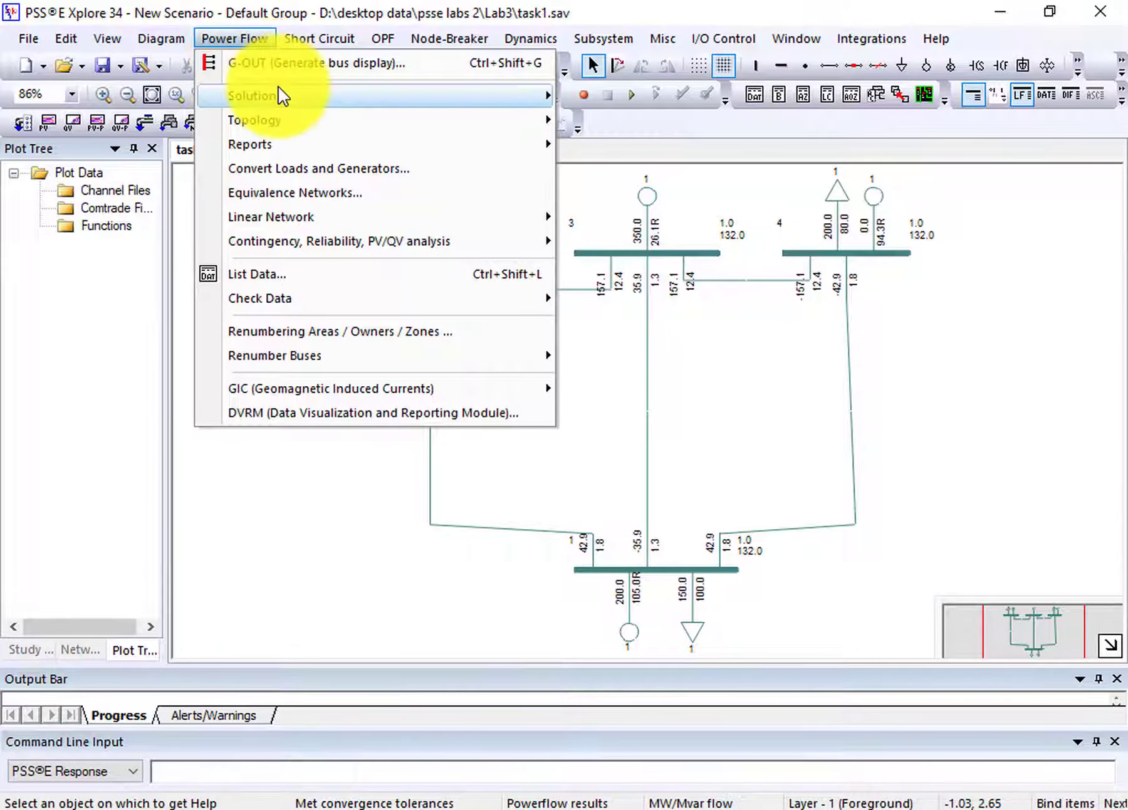
{"action": "mouse_move", "coordinate": [279, 93]}
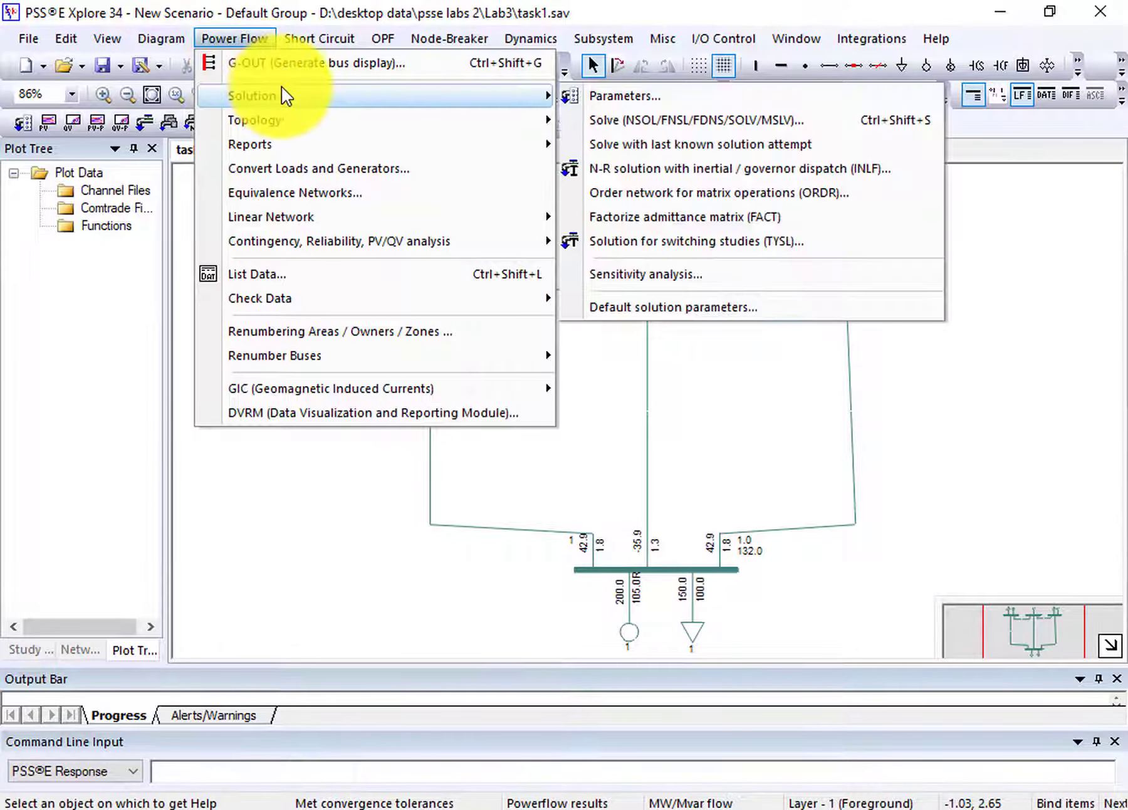
{"action": "left_click", "coordinate": [721, 121]}
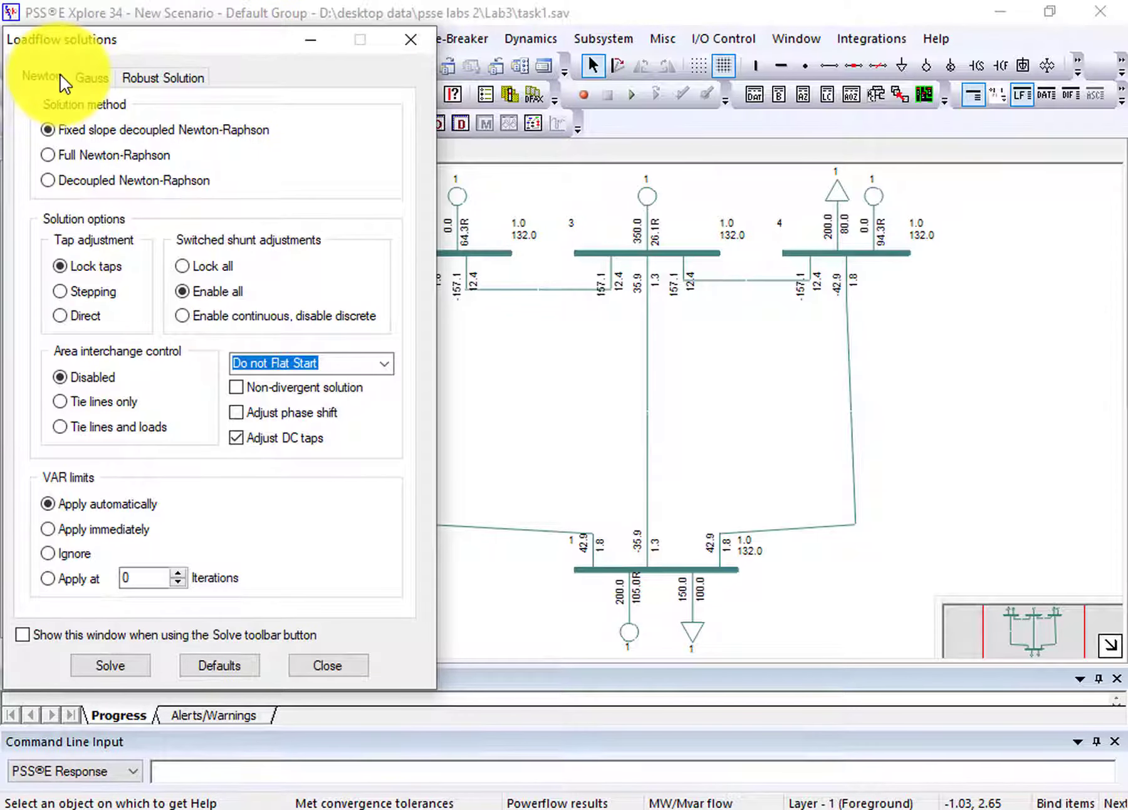
{"action": "left_click", "coordinate": [90, 76]}
{"action": "left_click", "coordinate": [155, 80]}
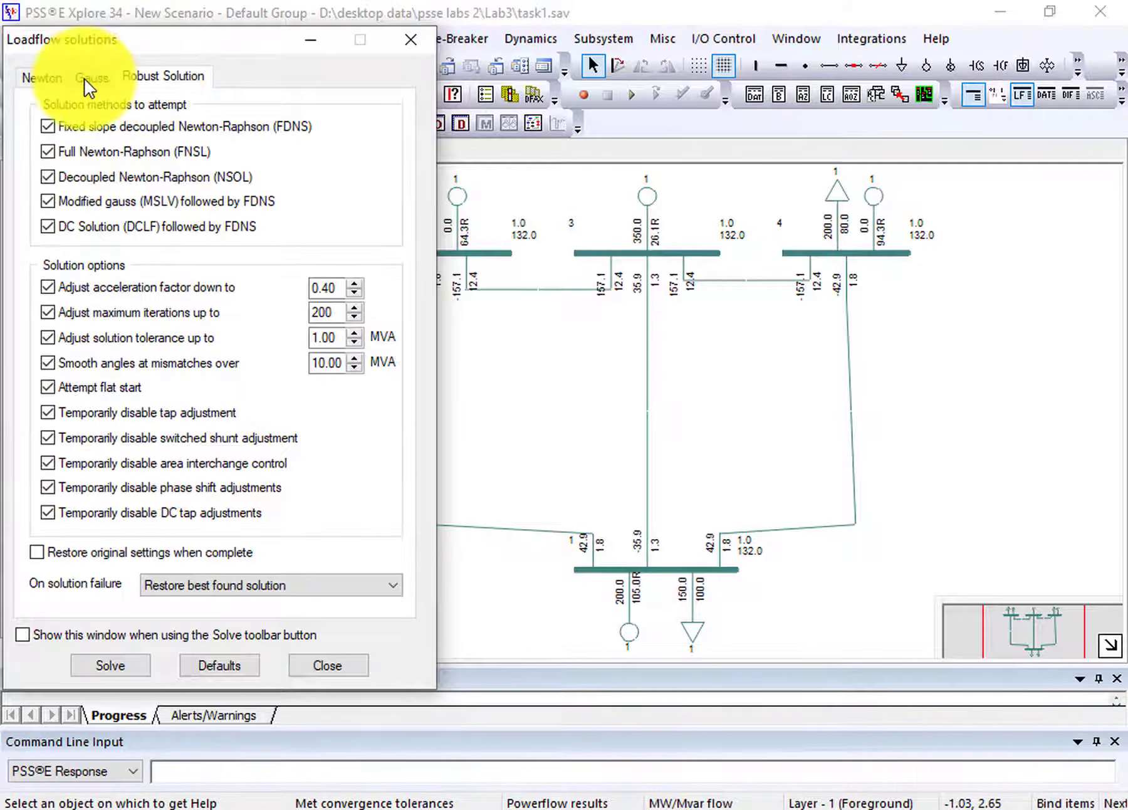
{"action": "left_click", "coordinate": [38, 72]}
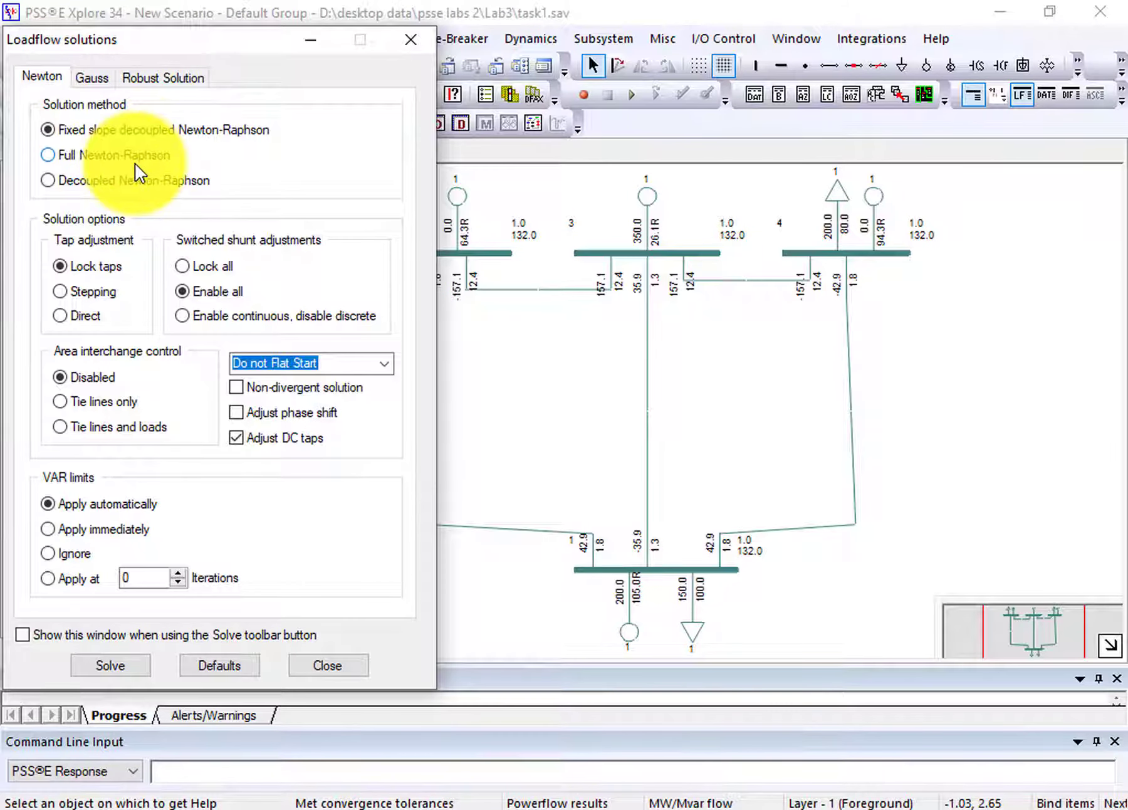
Solve the load flow with Full Newton-Raphson and 'Do not Flat Start'.
{"action": "left_click", "coordinate": [104, 152]}
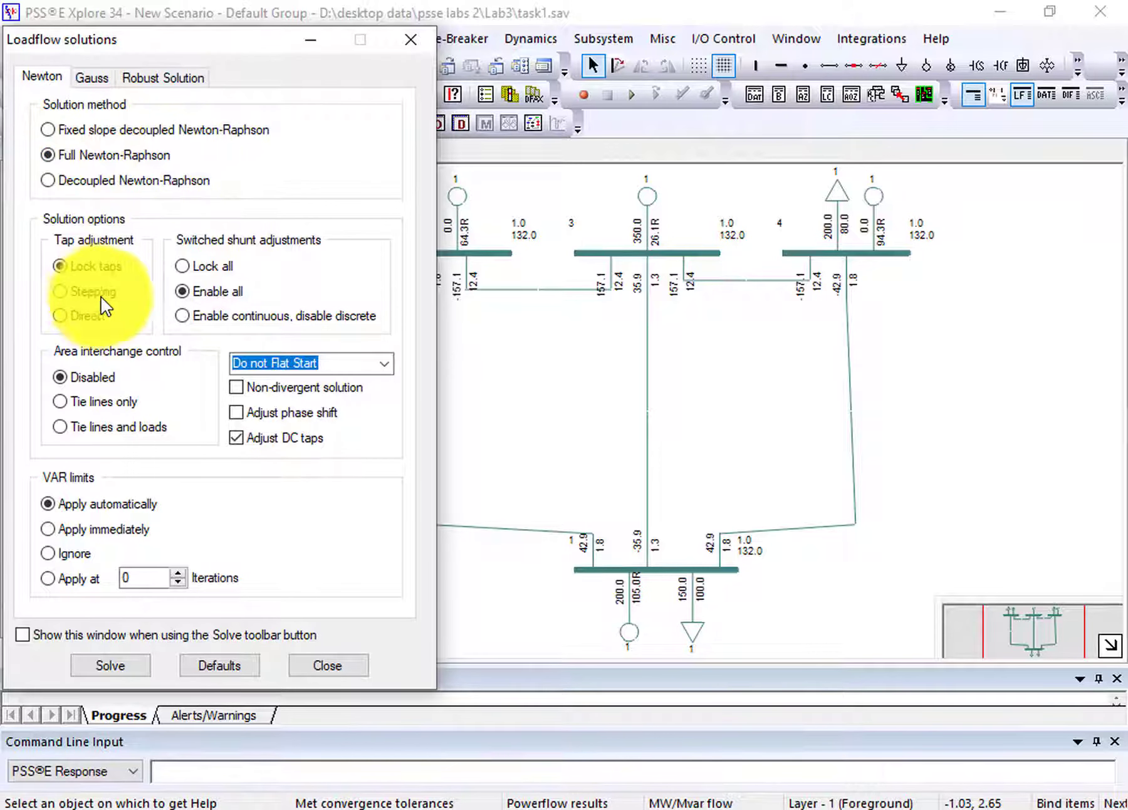
{"action": "left_click", "coordinate": [383, 362]}
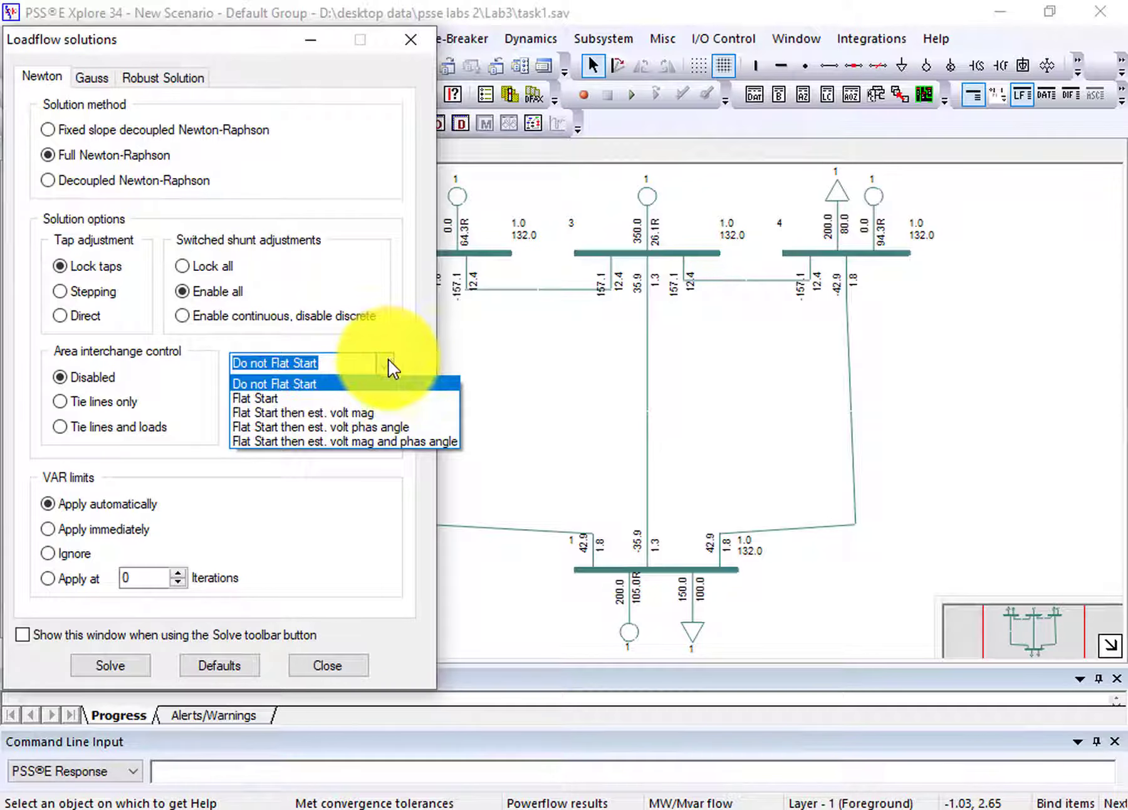
{"action": "left_click", "coordinate": [403, 311]}
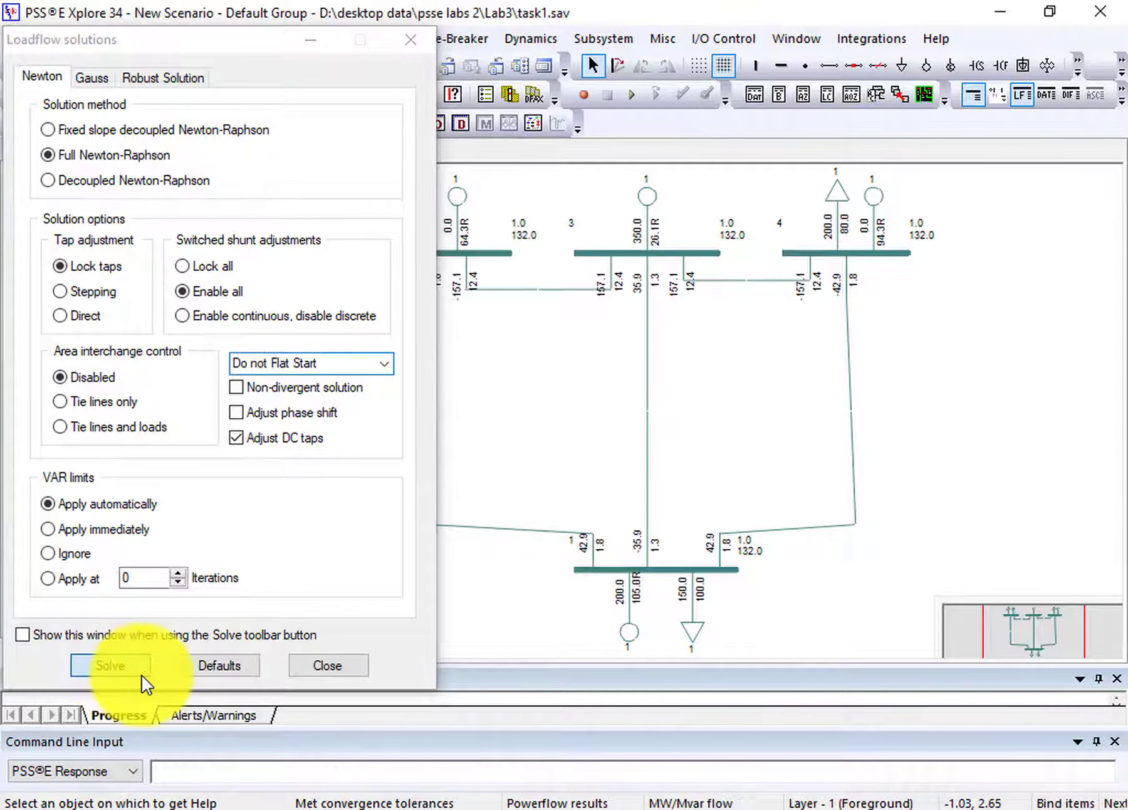
{"action": "left_click", "coordinate": [334, 657]}
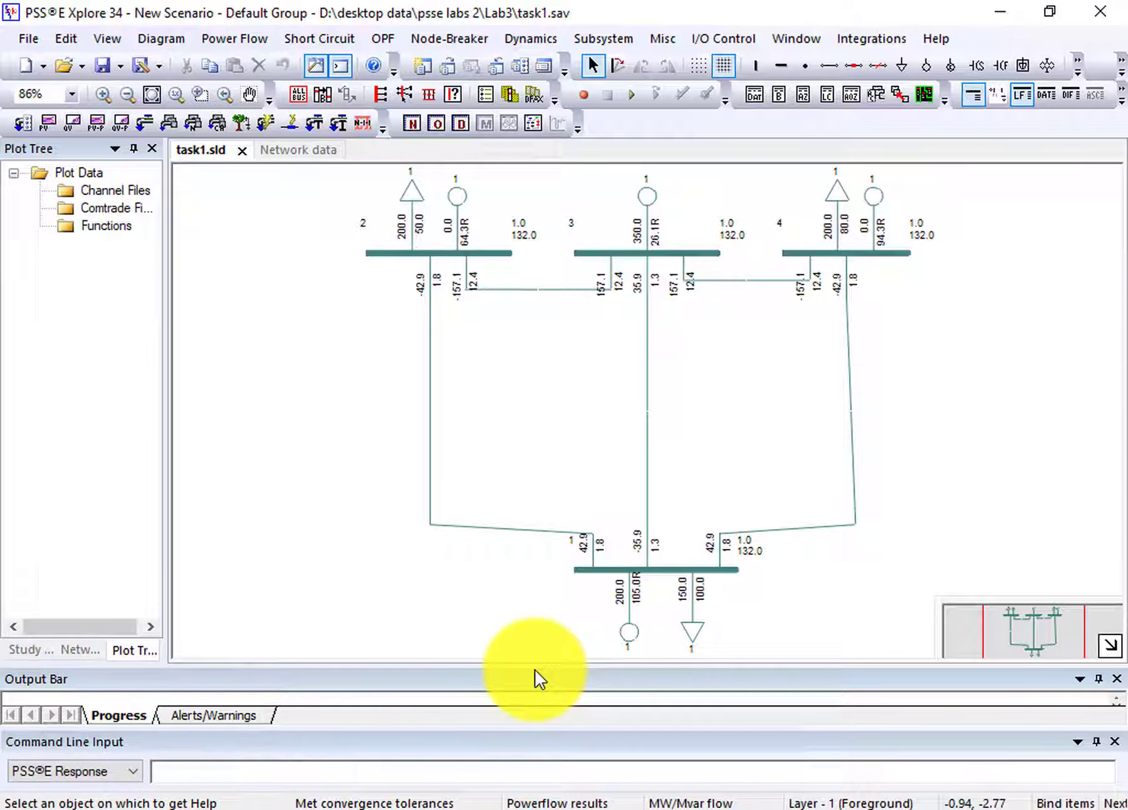
{"action": "mouse_move", "coordinate": [535, 668]}
{"action": "left_mouse_down"}
{"action": "mouse_move", "coordinate": [557, 284]}
{"action": "mouse_move", "coordinate": [577, 184]}
{"action": "left_mouse_up"}
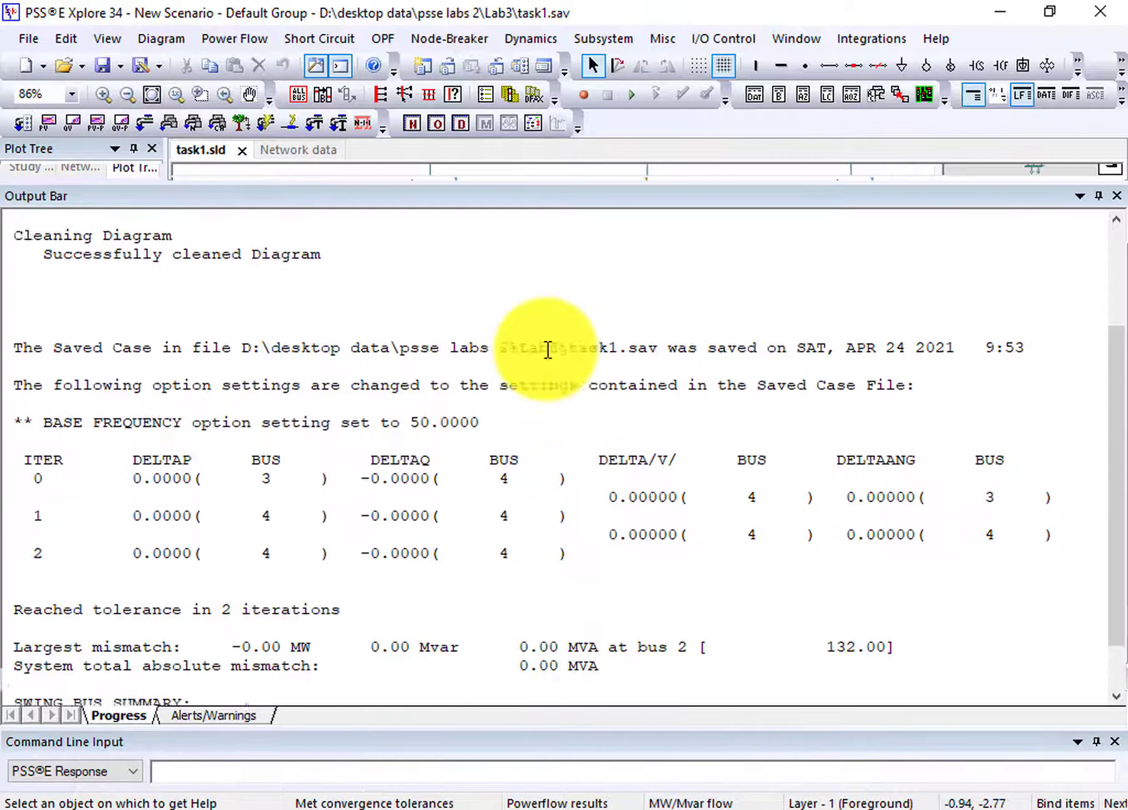
{"action": "scroll", "coordinate": [546, 350], "scroll_direction": "up", "scroll_amount": 2}
{"action": "scroll", "coordinate": [548, 350], "scroll_direction": "down", "scroll_amount": 3}
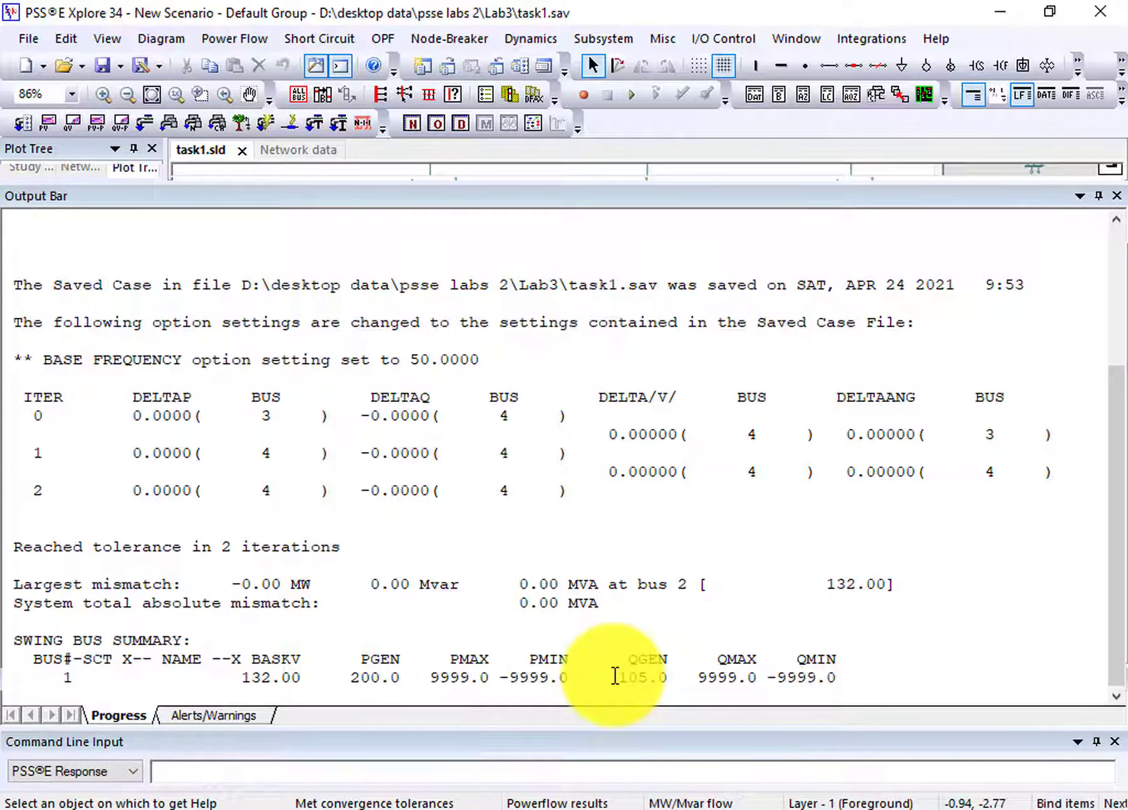
{"action": "left_click_drag", "start_coordinate": [616, 676], "coordinate": [677, 652]}
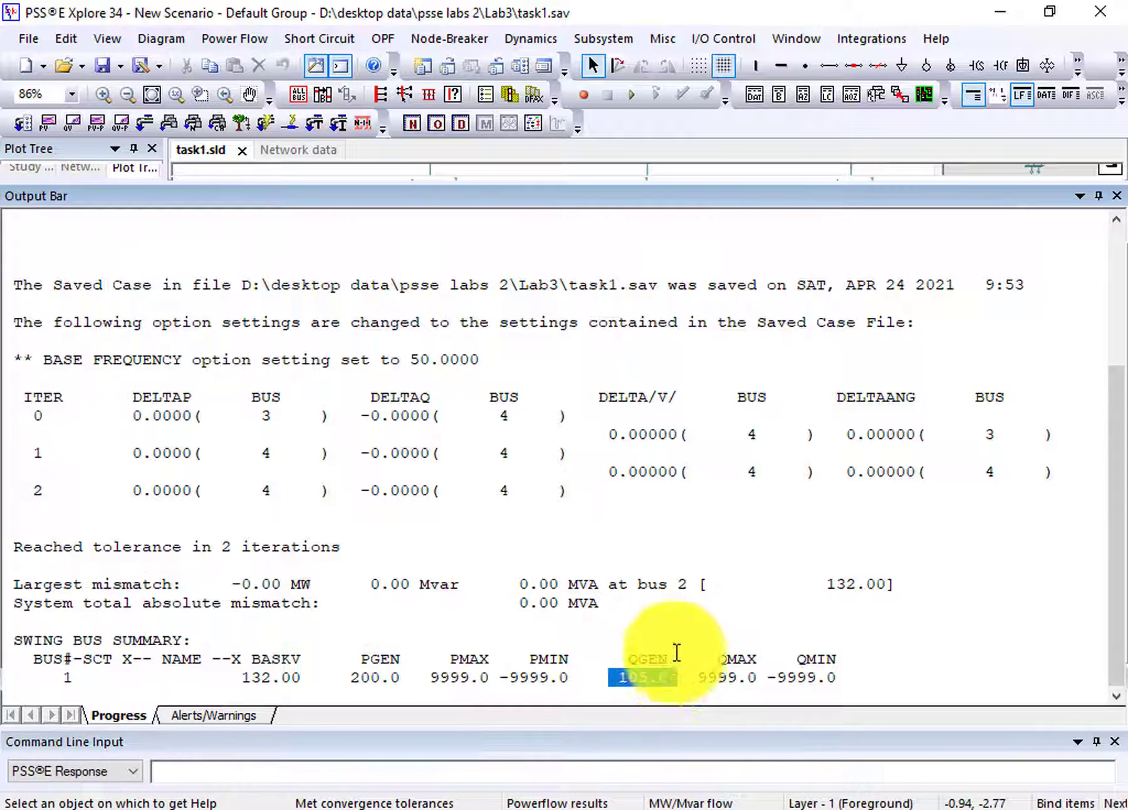
{"action": "left_click", "coordinate": [677, 652]}
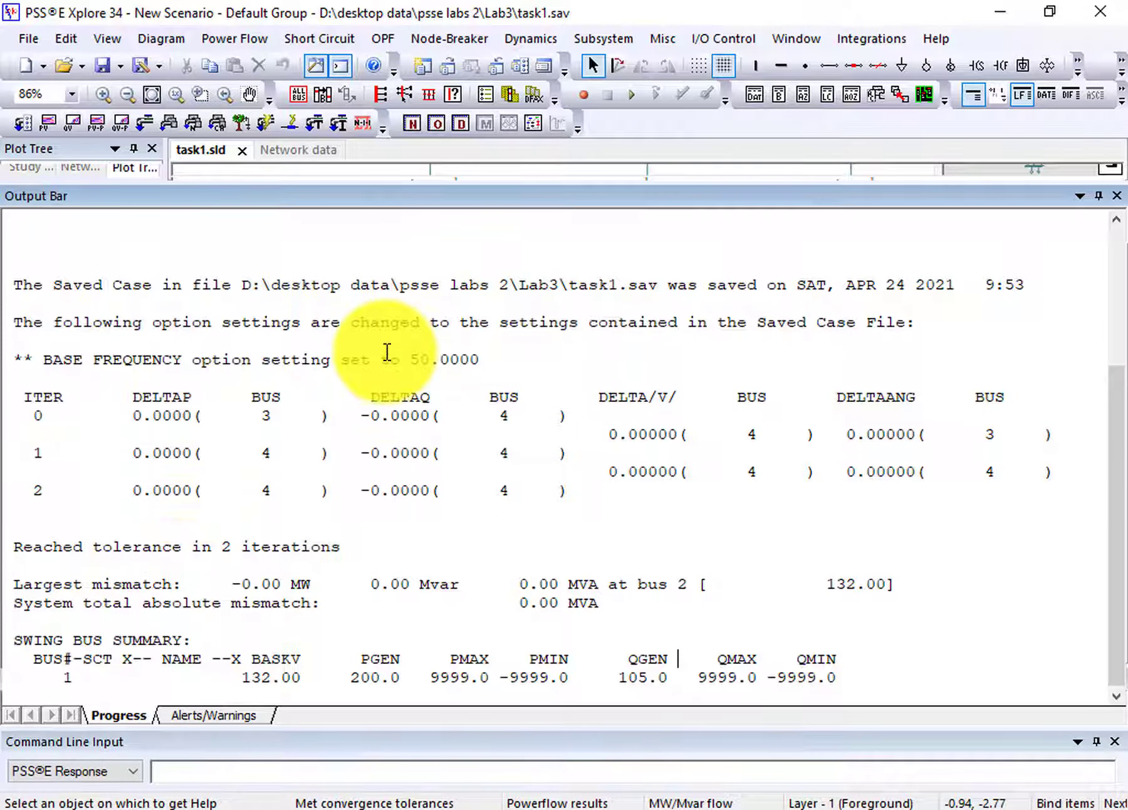
{"action": "left_click_drag", "start_coordinate": [902, 182], "coordinate": [842, 642]}
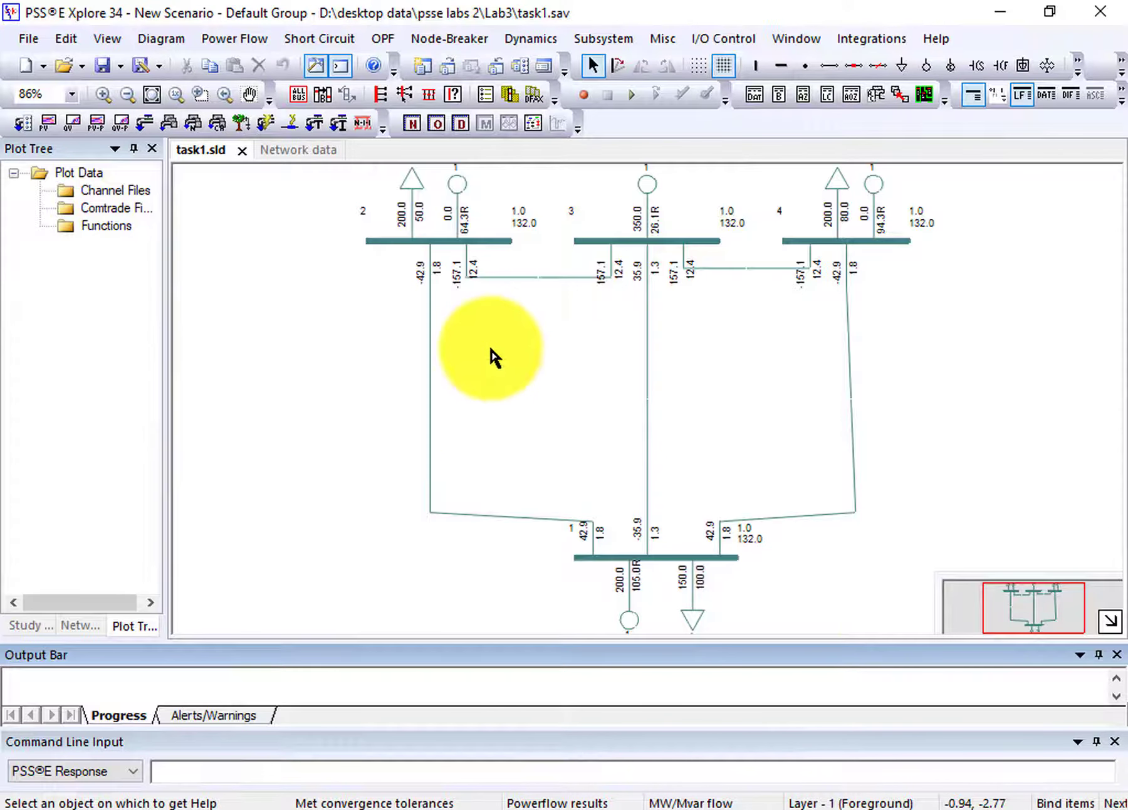
Check bus Voltage/Angle values in the Network data table, then switch to the lab3 Word report.
{"action": "left_click", "coordinate": [290, 153]}
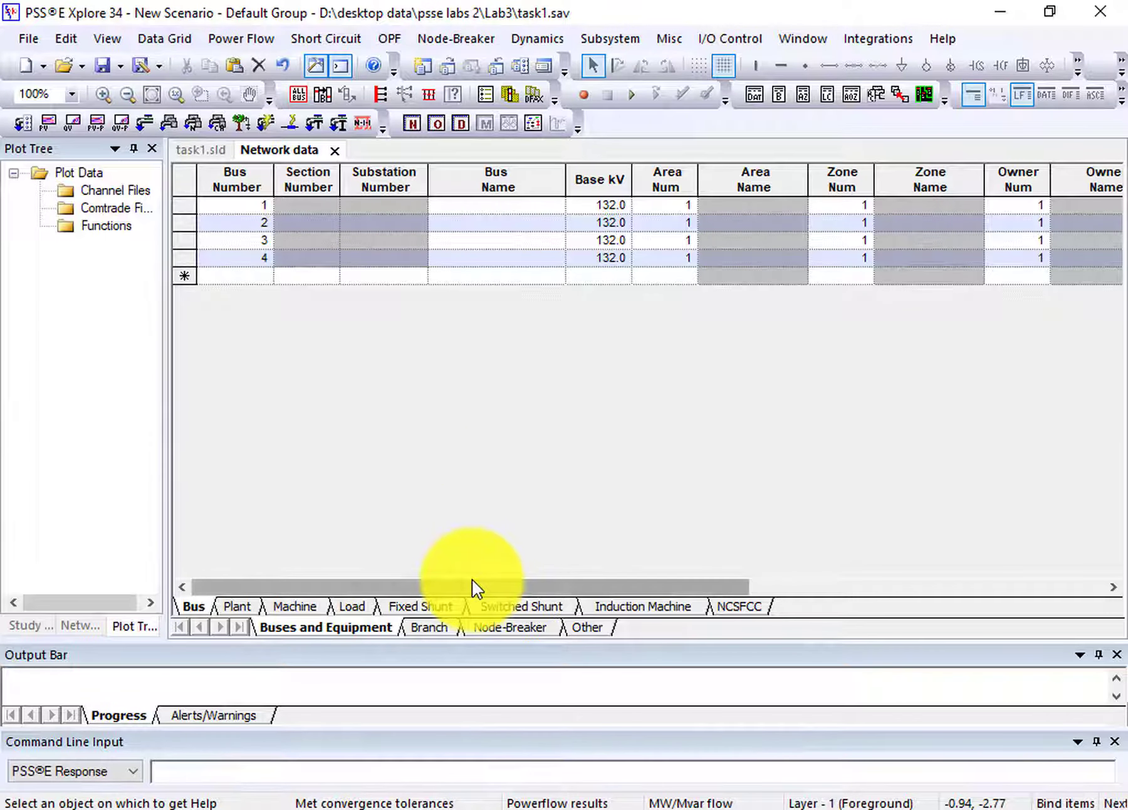
{"action": "left_click_drag", "start_coordinate": [471, 585], "coordinate": [1076, 549]}
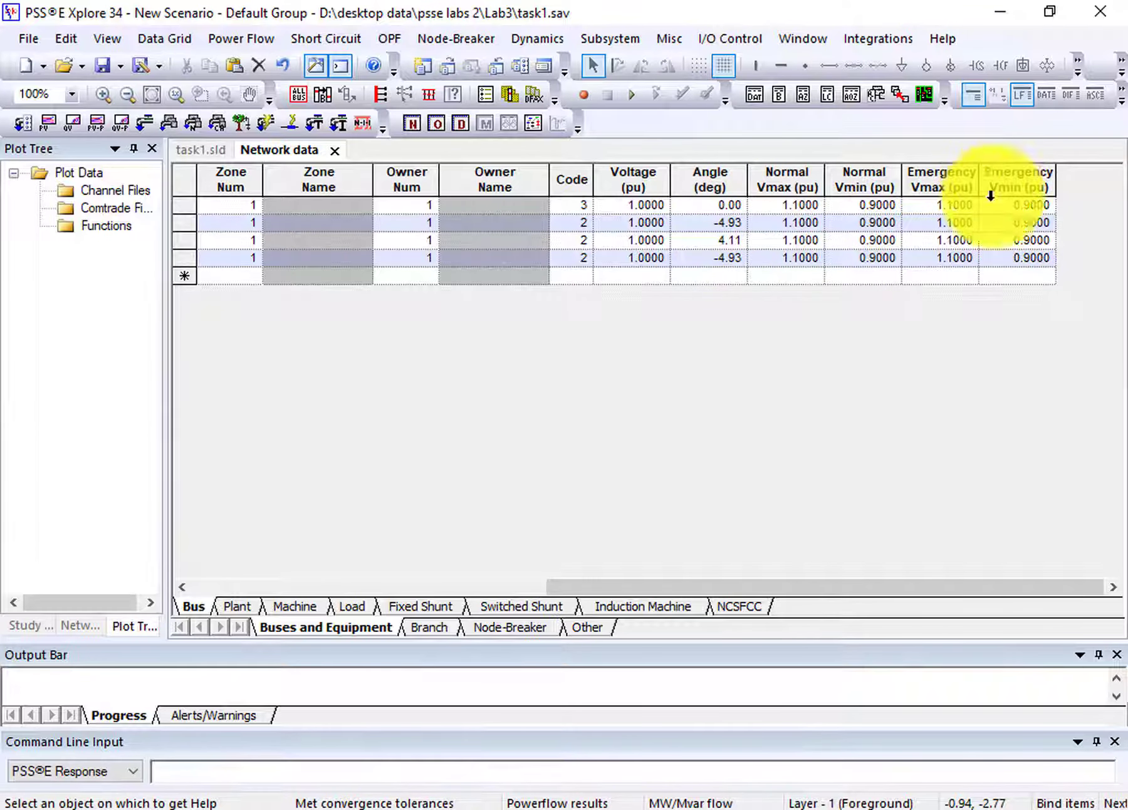
{"action": "left_click_drag", "start_coordinate": [923, 586], "coordinate": [545, 601]}
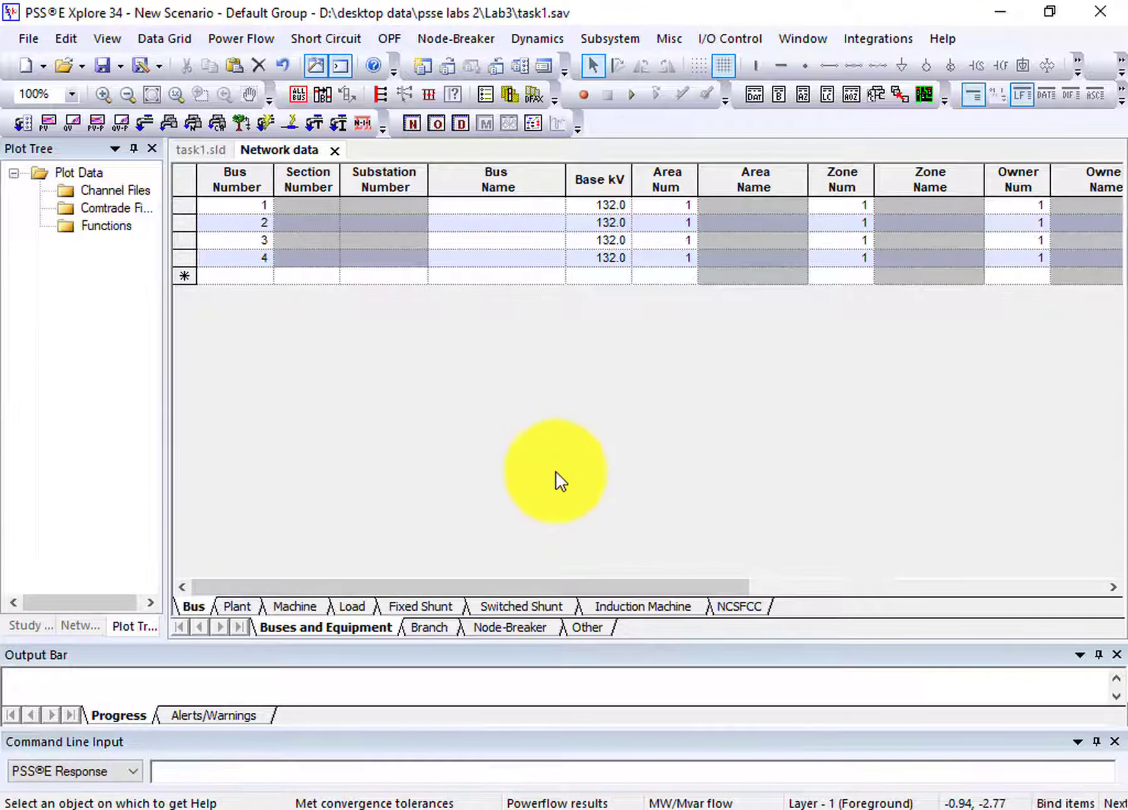
{"action": "left_click", "coordinate": [206, 149]}
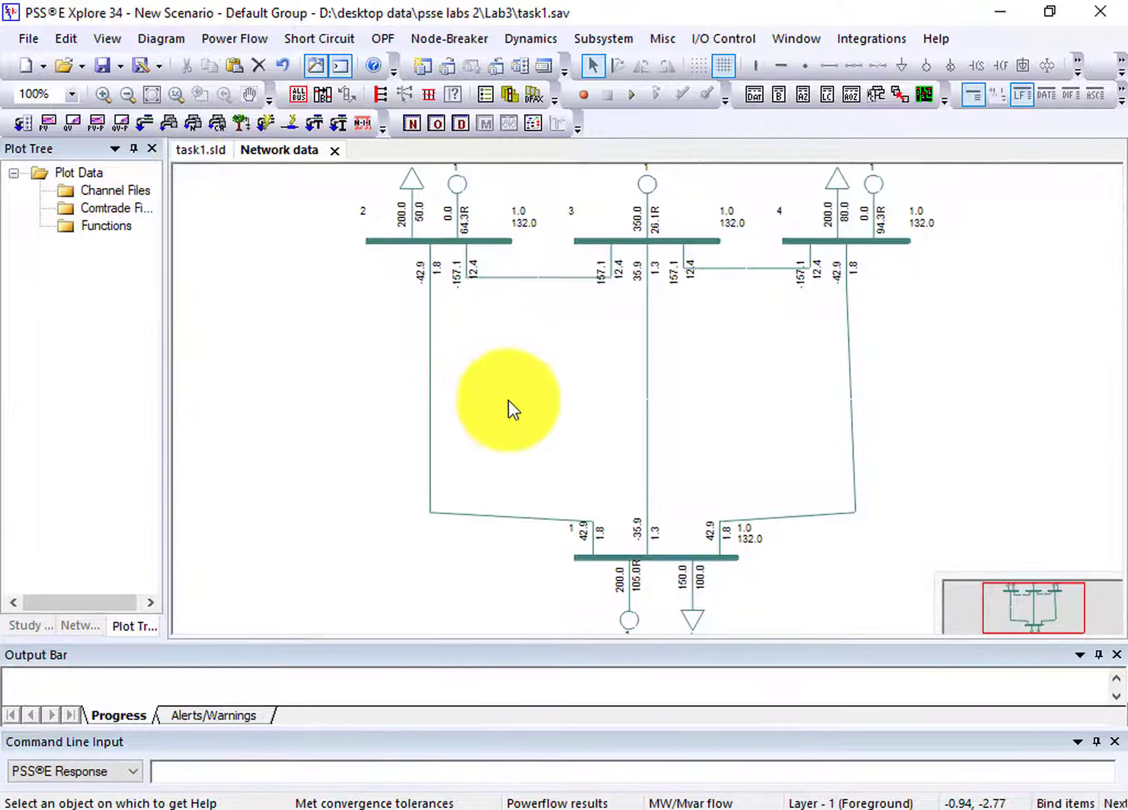
{"action": "left_click", "coordinate": [442, 806]}
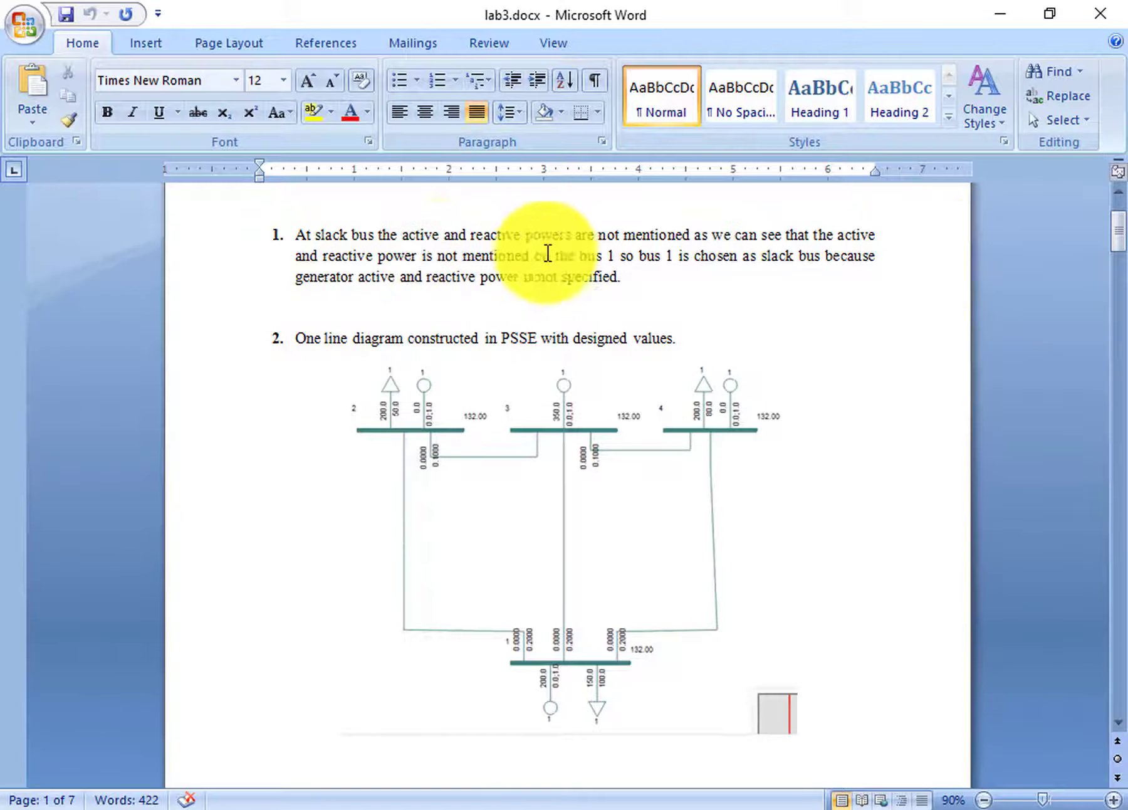
Scroll lab3.docx down to page 2's annotated one-line diagram with circled line flows.
{"action": "left_click_drag", "start_coordinate": [1118, 233], "coordinate": [1116, 403]}
Scroll through items 2–5 of lab 3.pdf, then return to PSS®E's task1.sld results.
{"action": "left_click", "coordinate": [532, 806]}
{"action": "scroll", "coordinate": [465, 597], "scroll_direction": "up", "scroll_amount": 5}
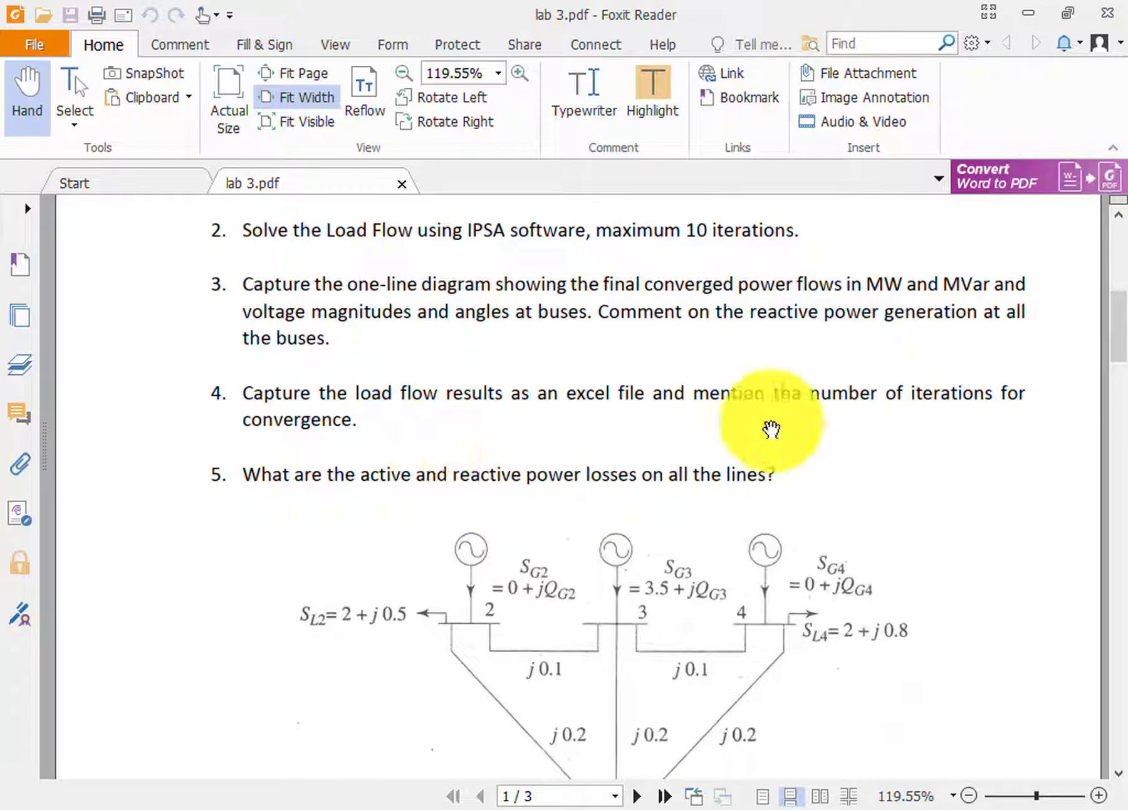
{"action": "scroll", "coordinate": [768, 480], "scroll_direction": "down", "scroll_amount": 1}
{"action": "left_click", "coordinate": [580, 802]}
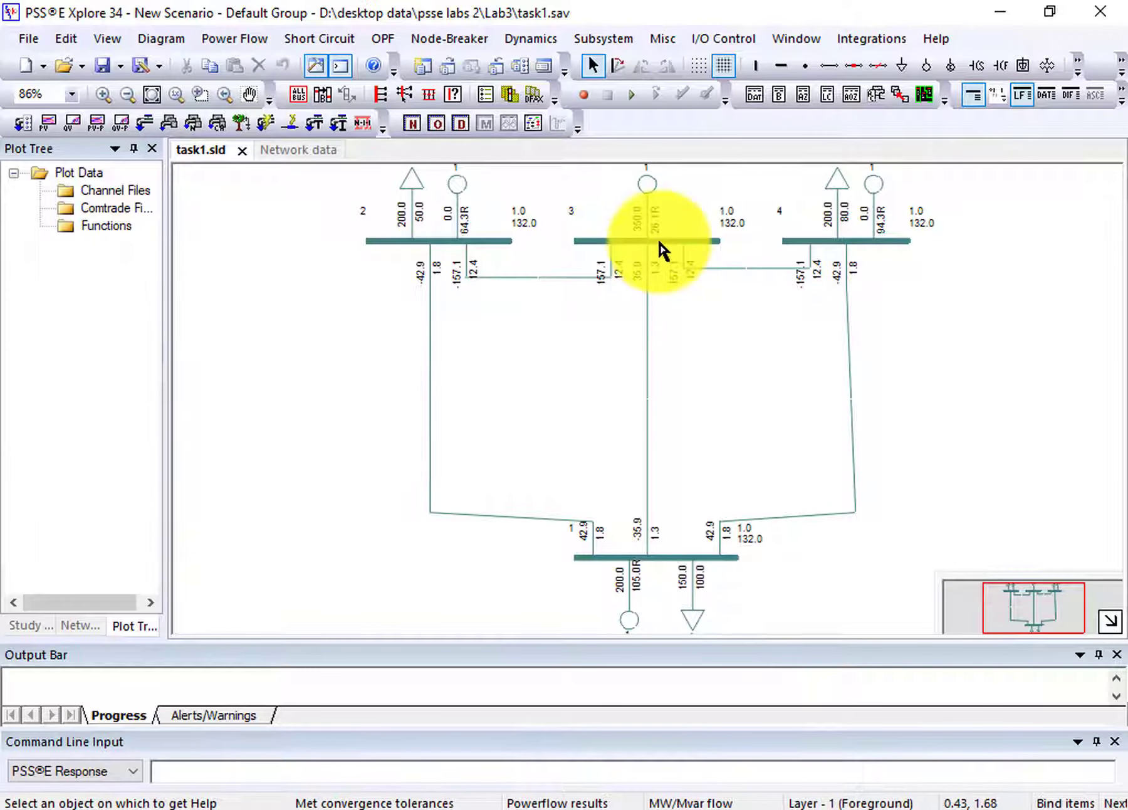
{"action": "scroll", "coordinate": [656, 228], "scroll_direction": "up", "scroll_amount": 1}
{"action": "scroll", "coordinate": [653, 233], "scroll_direction": "down", "scroll_amount": 1}
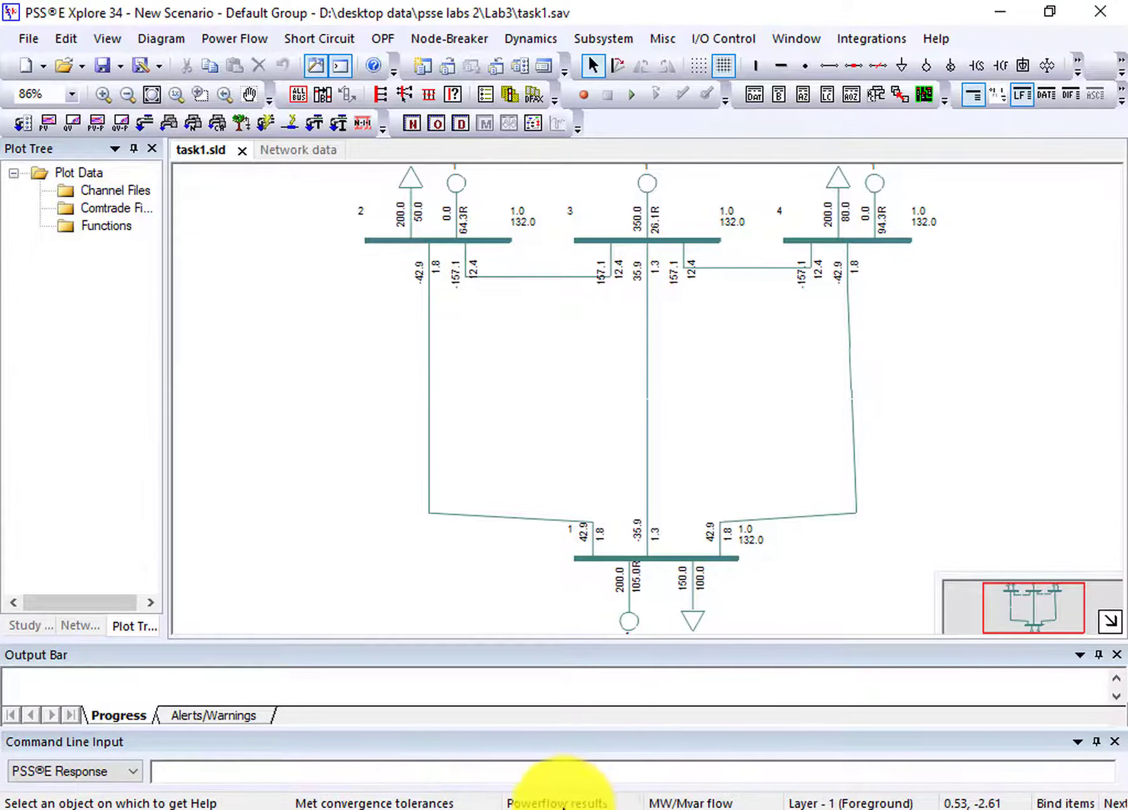
Compare lab 3.pdf's Part B five-bus table and questions against lab3.docx, ending on Word's Task 2 tables.
{"action": "key", "text": "alt+Tab"}
{"action": "scroll", "coordinate": [650, 523], "scroll_direction": "down", "scroll_amount": 5}
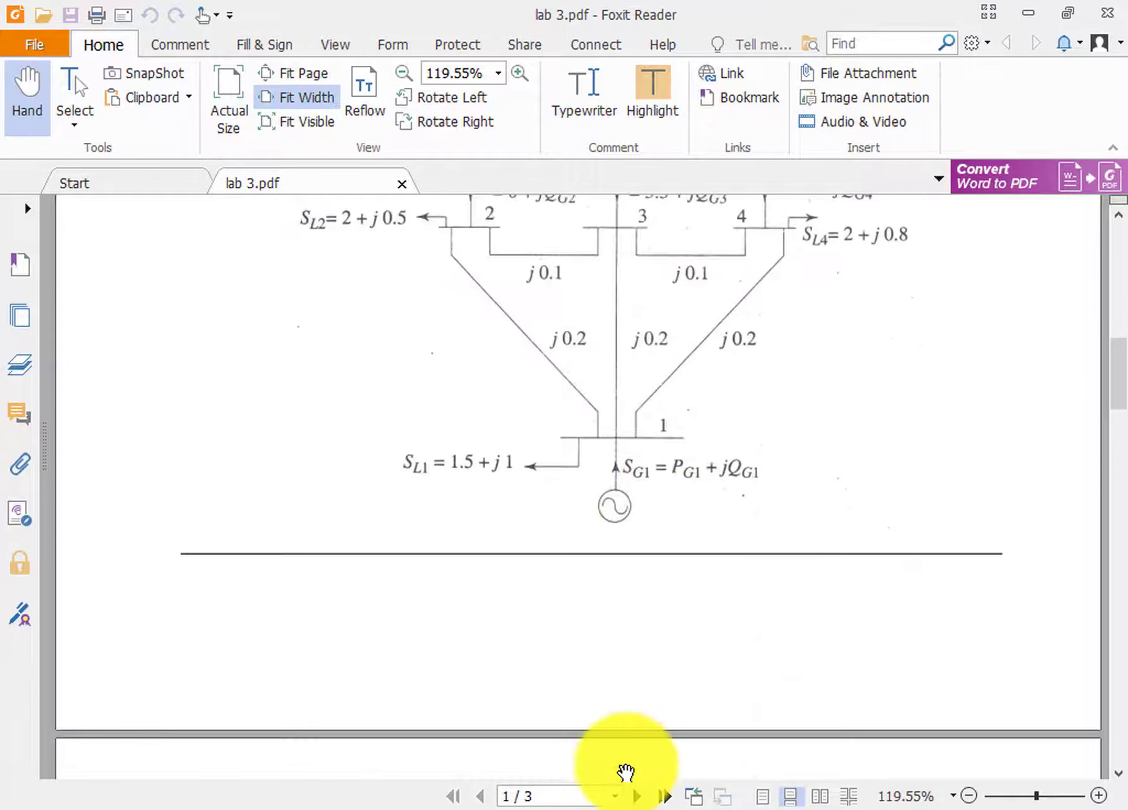
{"action": "key", "text": "alt+Tab"}
{"action": "scroll", "coordinate": [700, 391], "scroll_direction": "down", "scroll_amount": 10}
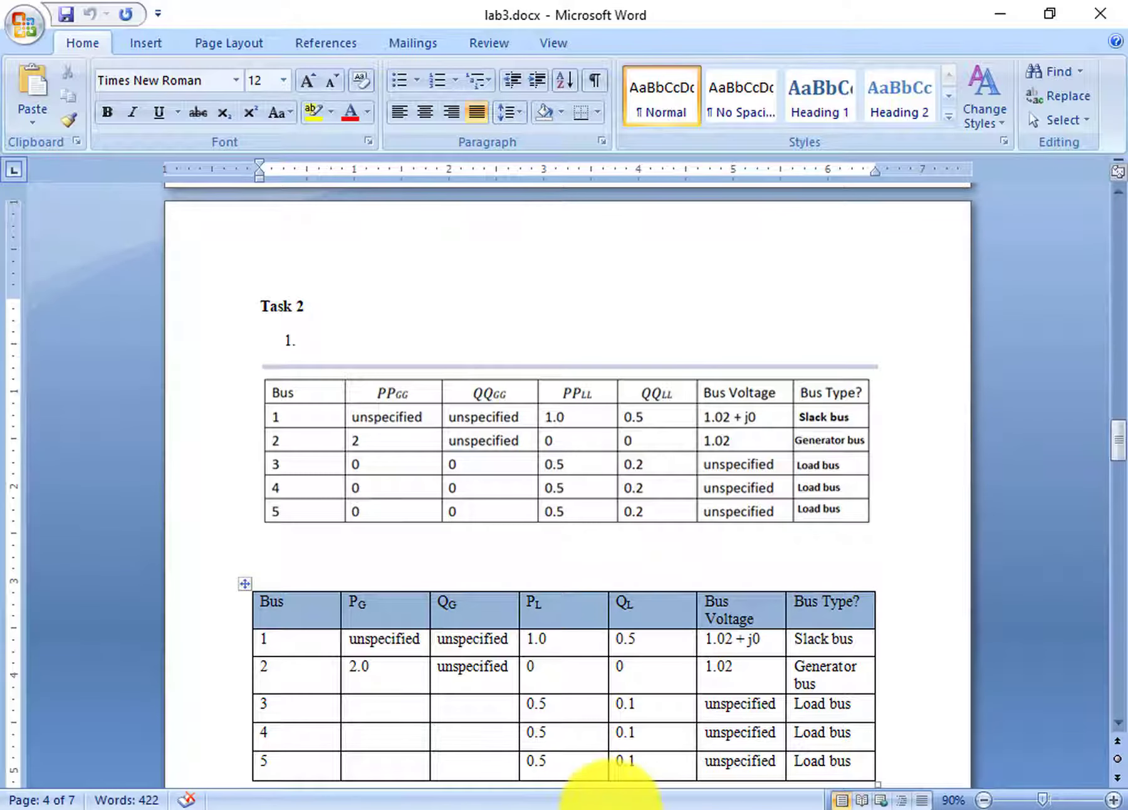
{"action": "key", "text": "alt+Tab"}
{"action": "scroll", "coordinate": [602, 529], "scroll_direction": "up", "scroll_amount": 6}
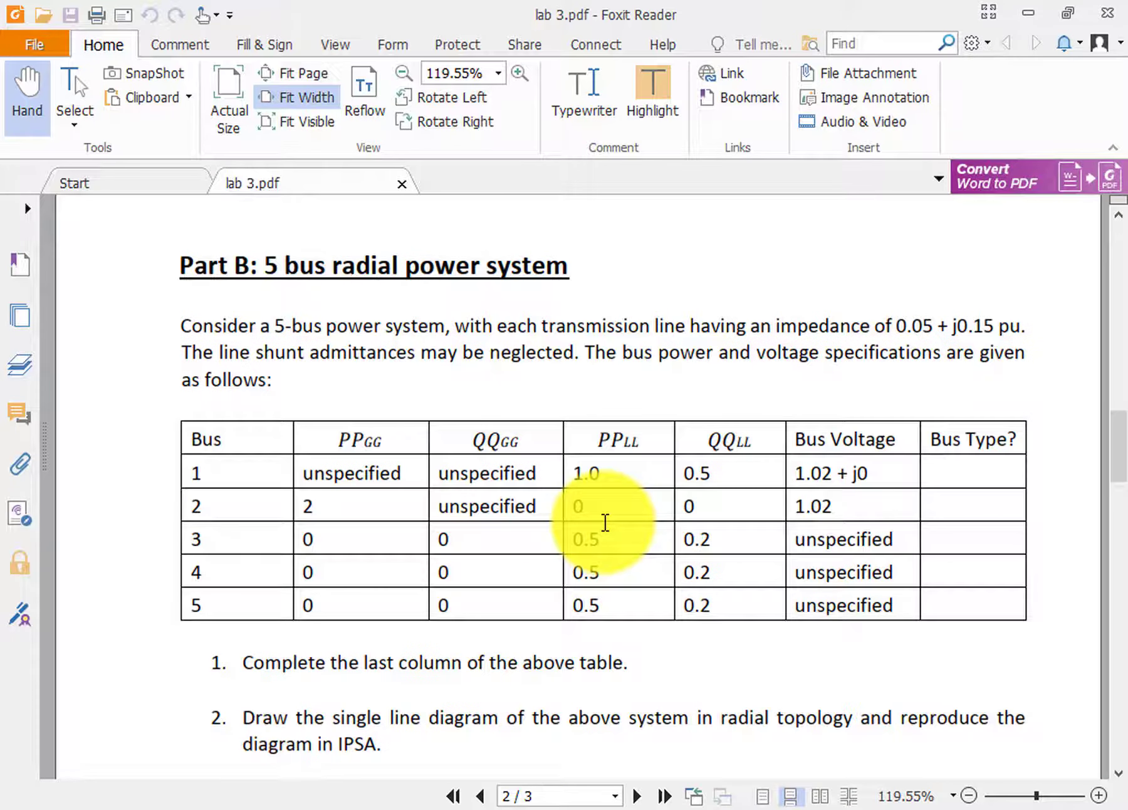
{"action": "scroll", "coordinate": [514, 495], "scroll_direction": "down", "scroll_amount": 15}
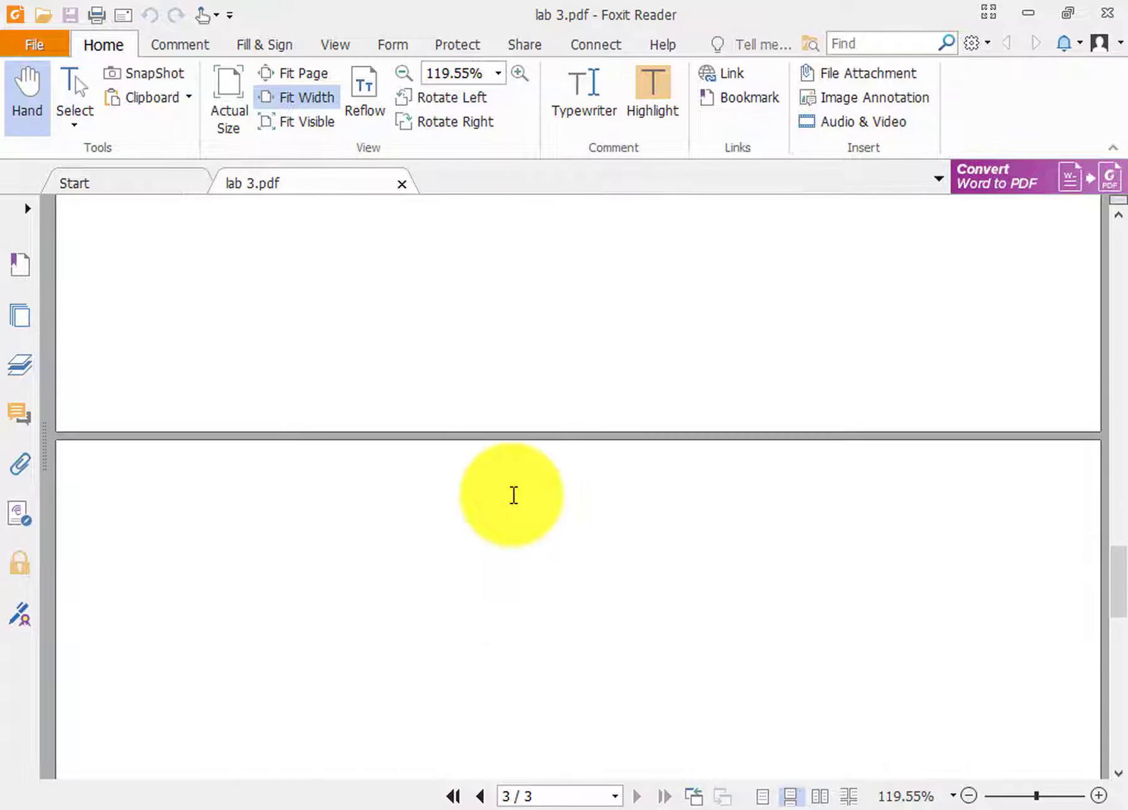
{"action": "scroll", "coordinate": [514, 495], "scroll_direction": "up", "scroll_amount": 5}
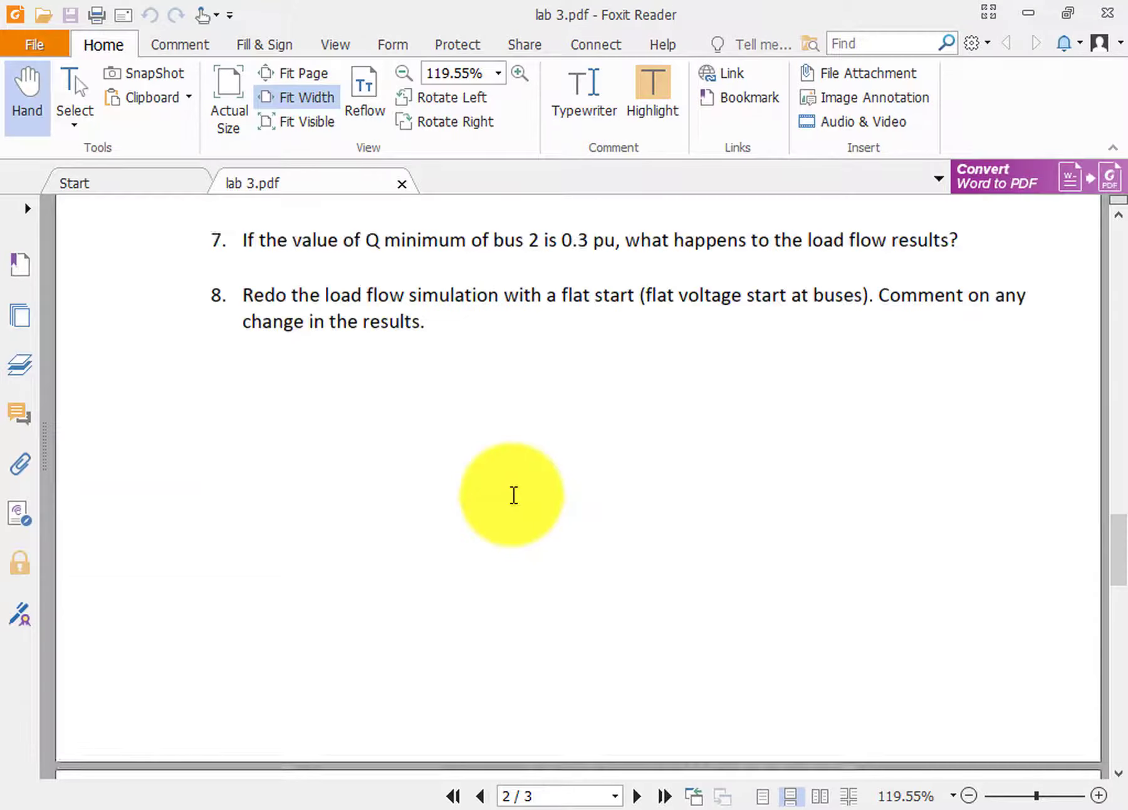
{"action": "scroll", "coordinate": [514, 496], "scroll_direction": "up", "scroll_amount": 12}
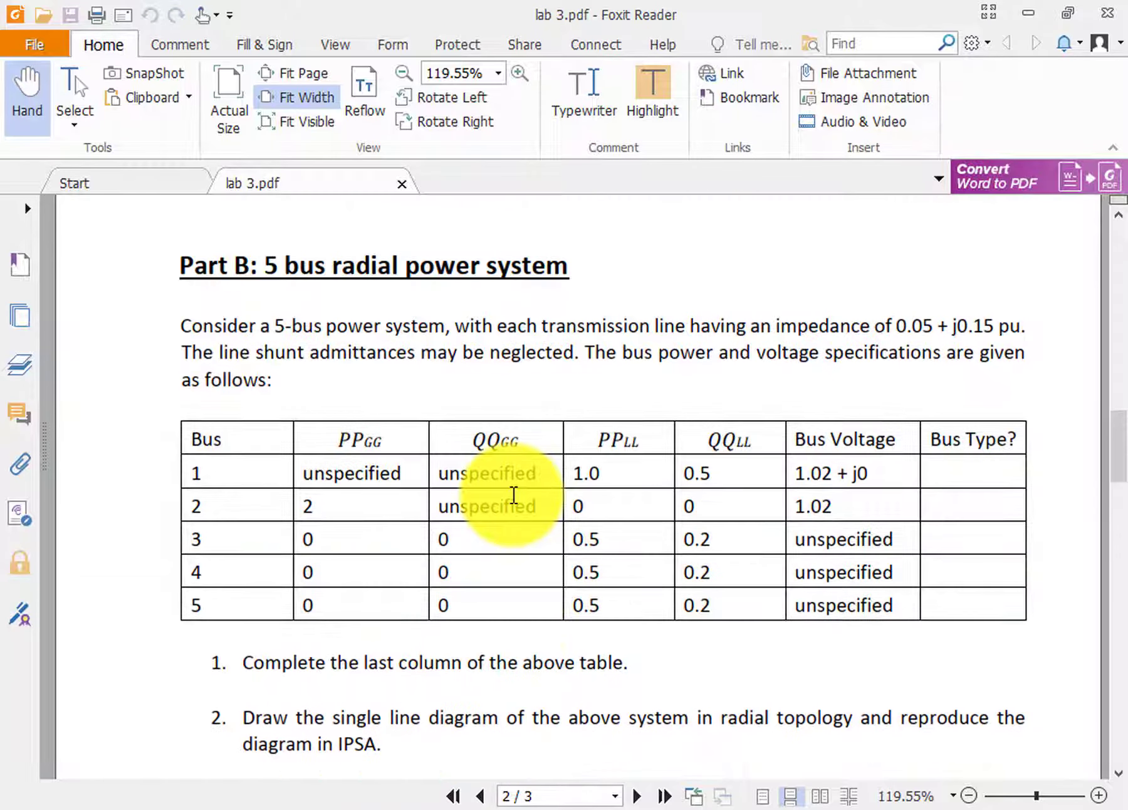
{"action": "scroll", "coordinate": [514, 495], "scroll_direction": "down", "scroll_amount": 2}
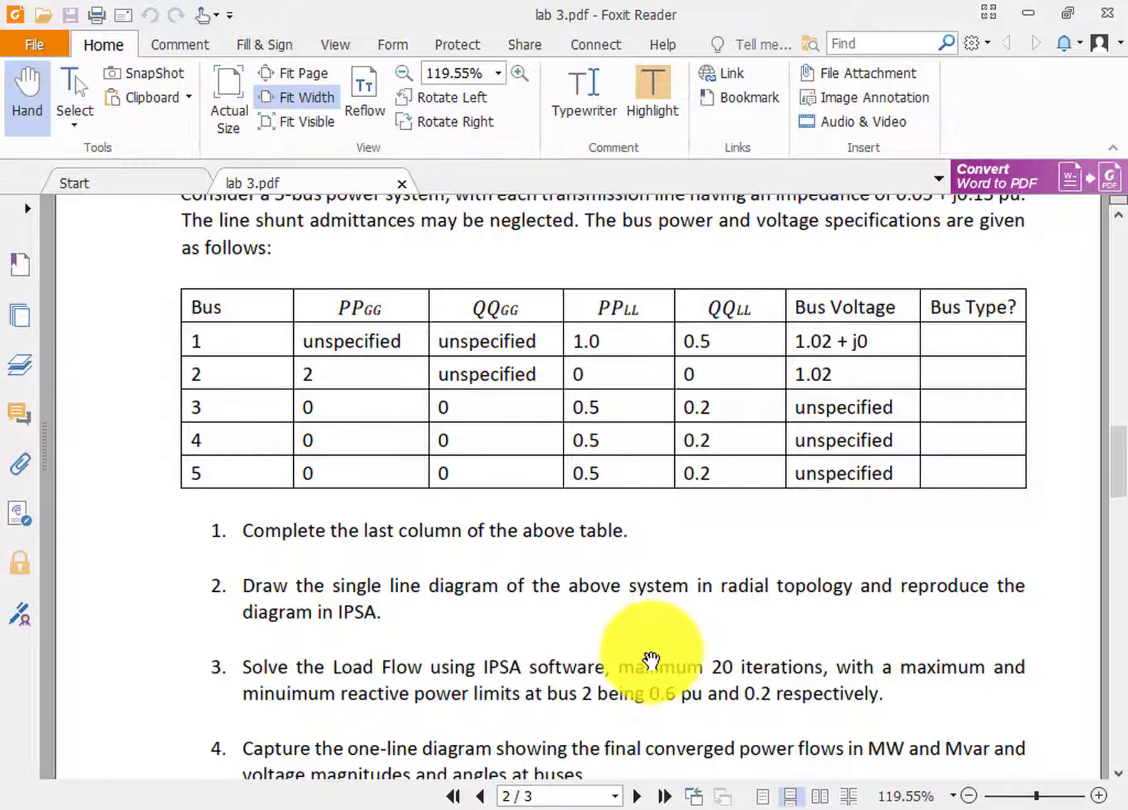
{"action": "key", "text": "alt+Tab"}
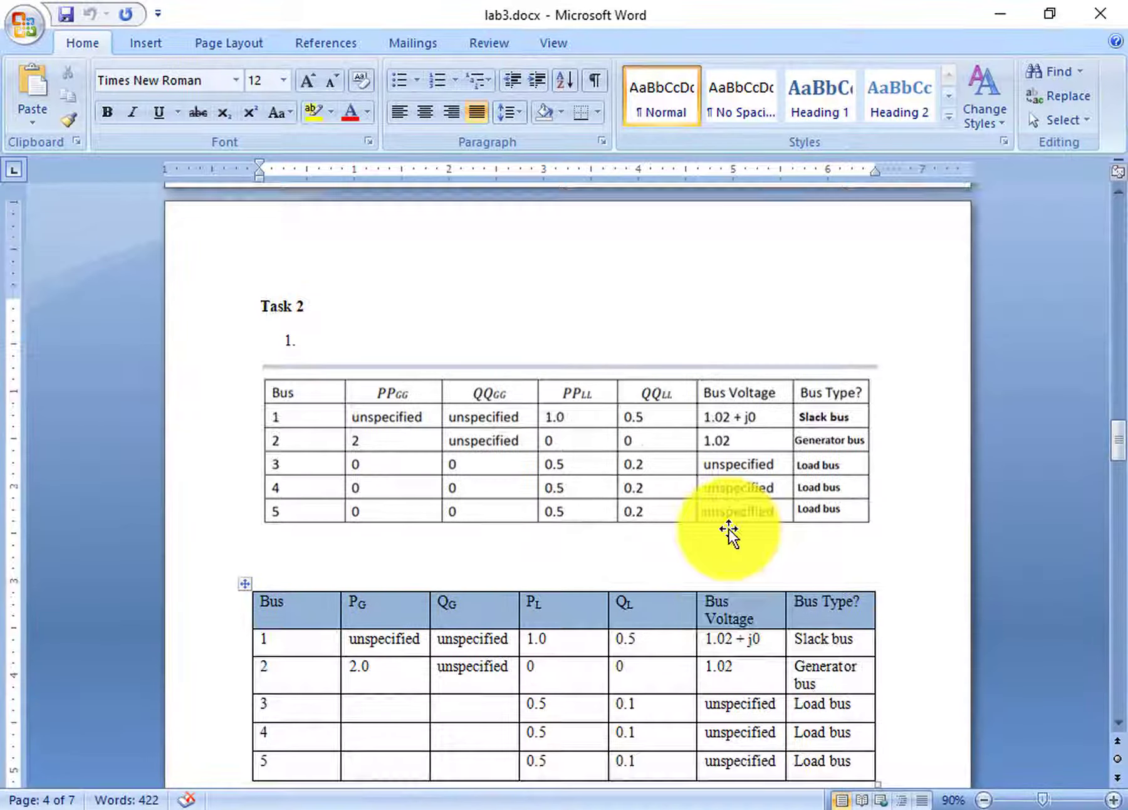
Scroll lab3.docx past the Task 2 diagrams to answer 6 (50 MW, 51.8 Kvar) and answer 7.
{"action": "scroll", "coordinate": [717, 534], "scroll_direction": "down", "scroll_amount": 1}
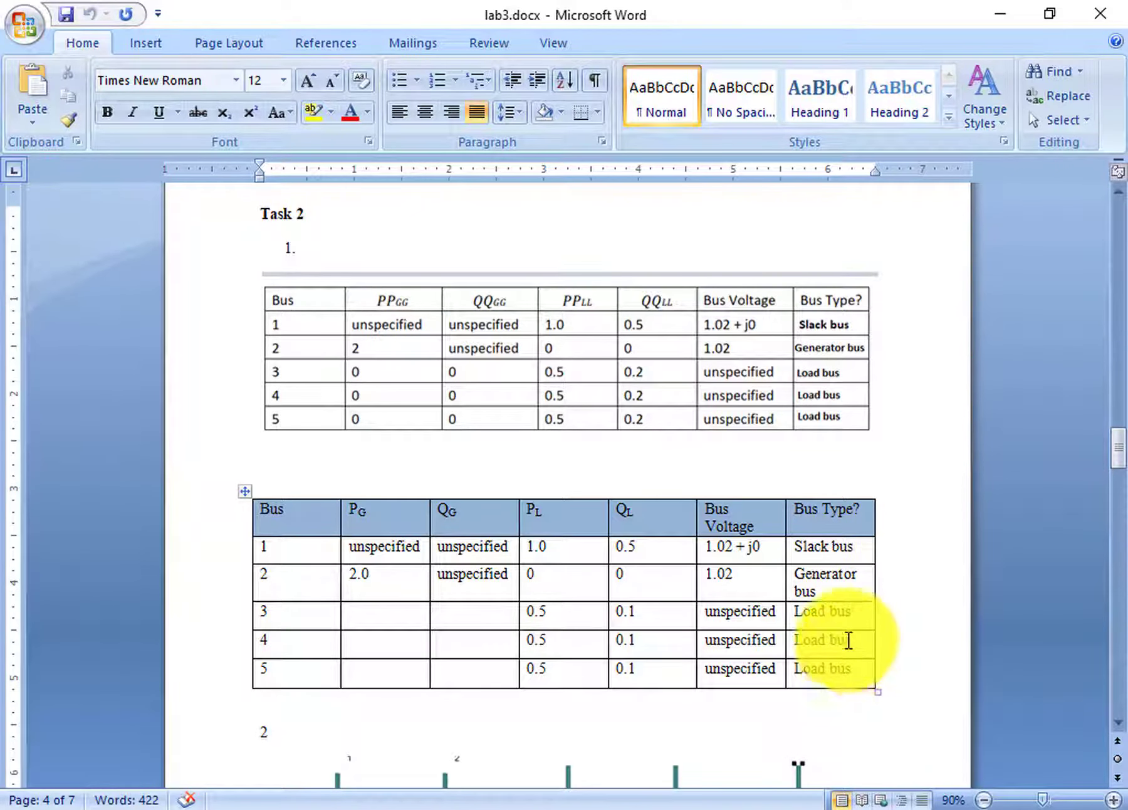
{"action": "scroll", "coordinate": [837, 597], "scroll_direction": "down", "scroll_amount": 8}
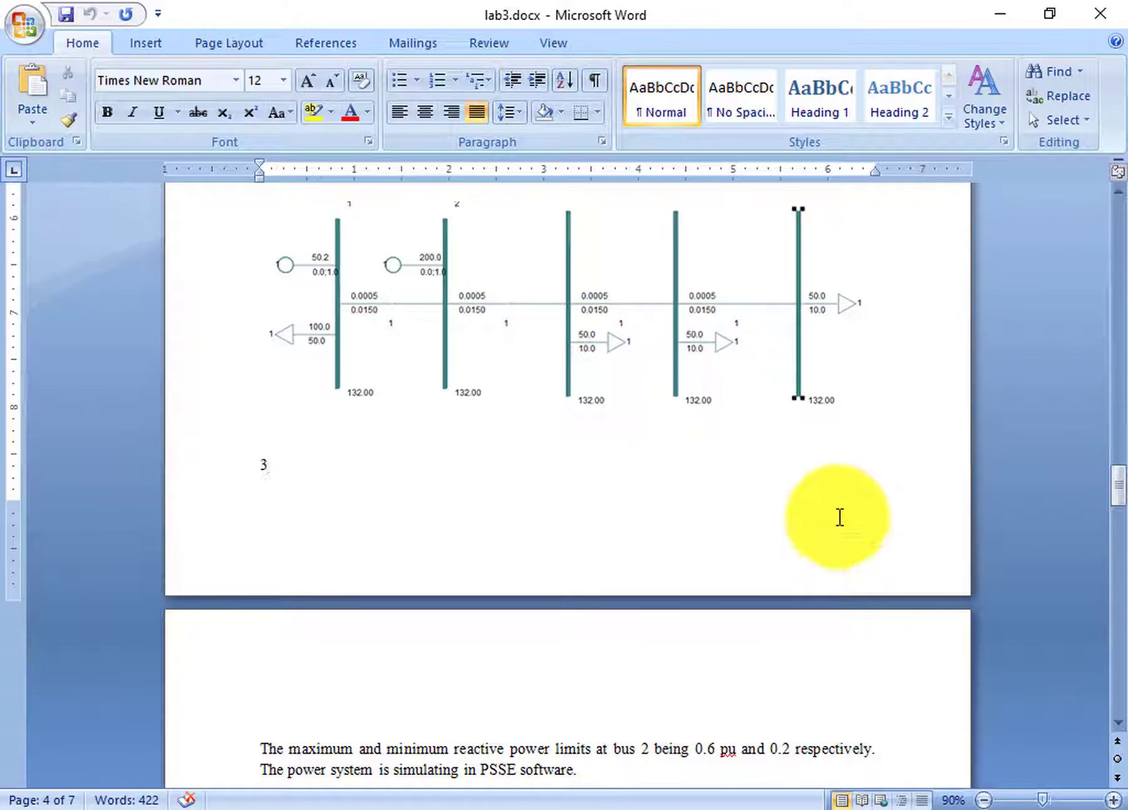
{"action": "scroll", "coordinate": [838, 493], "scroll_direction": "down", "scroll_amount": 16}
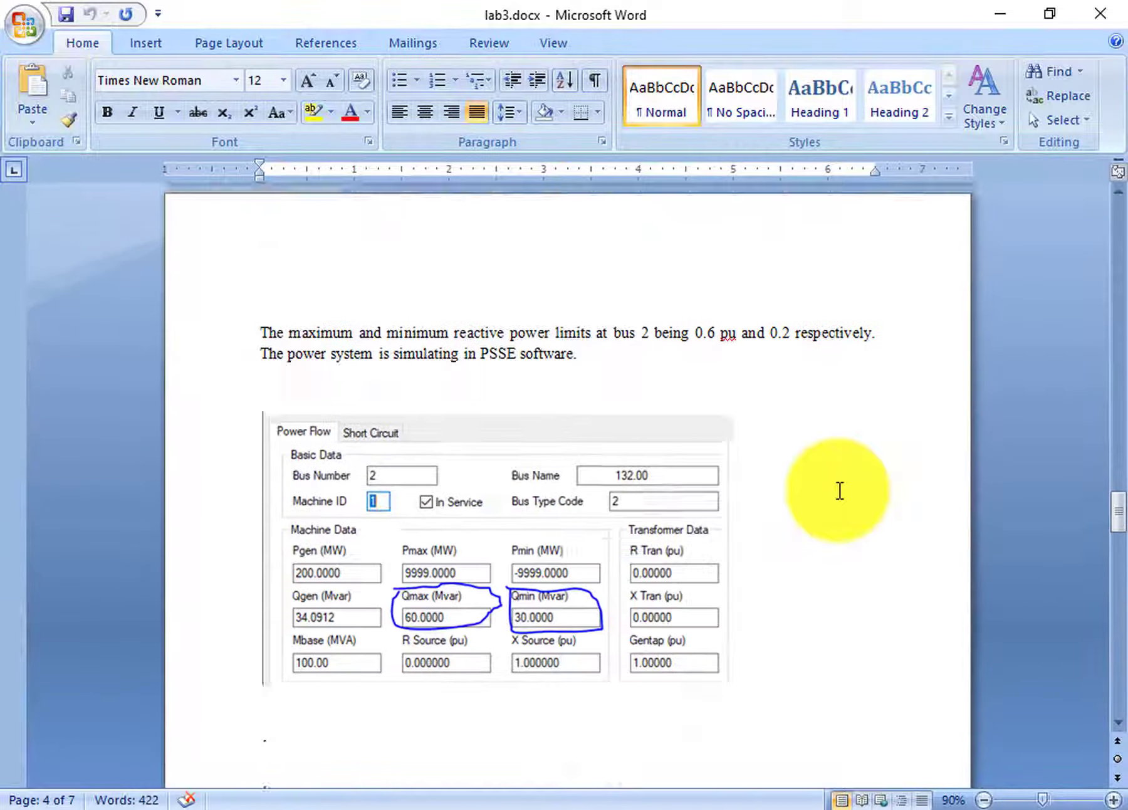
{"action": "scroll", "coordinate": [839, 494], "scroll_direction": "down", "scroll_amount": 20}
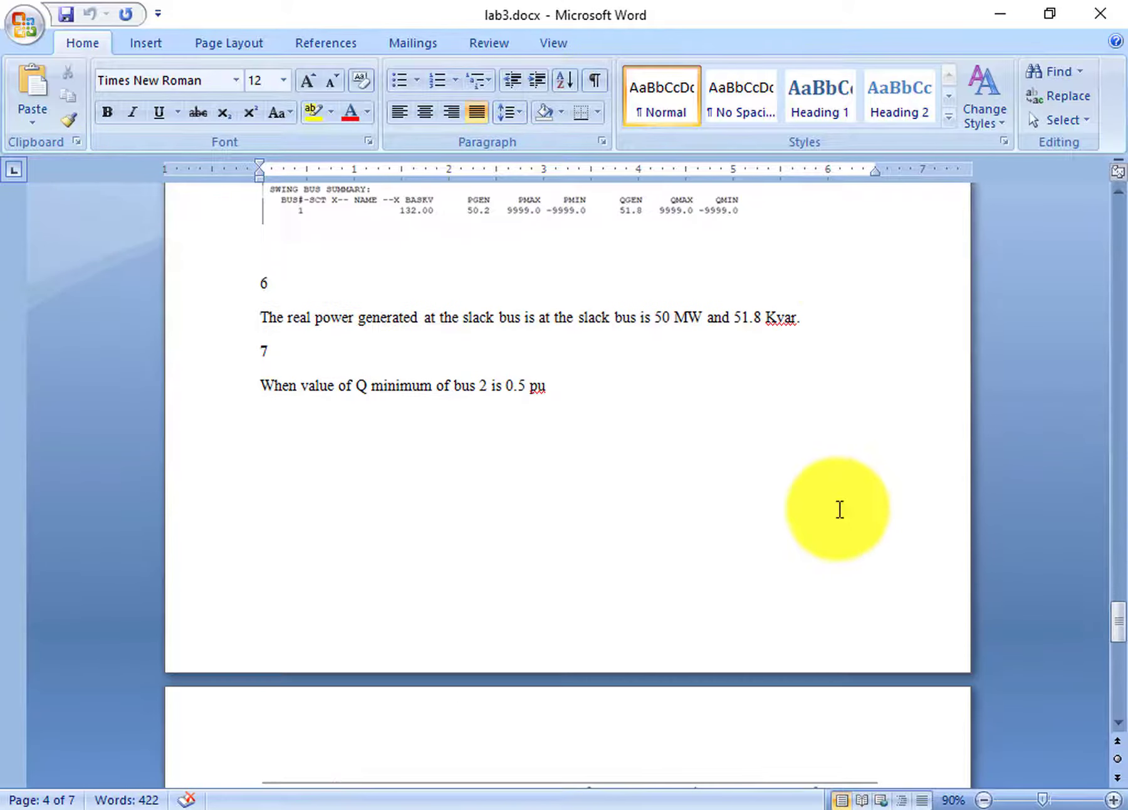